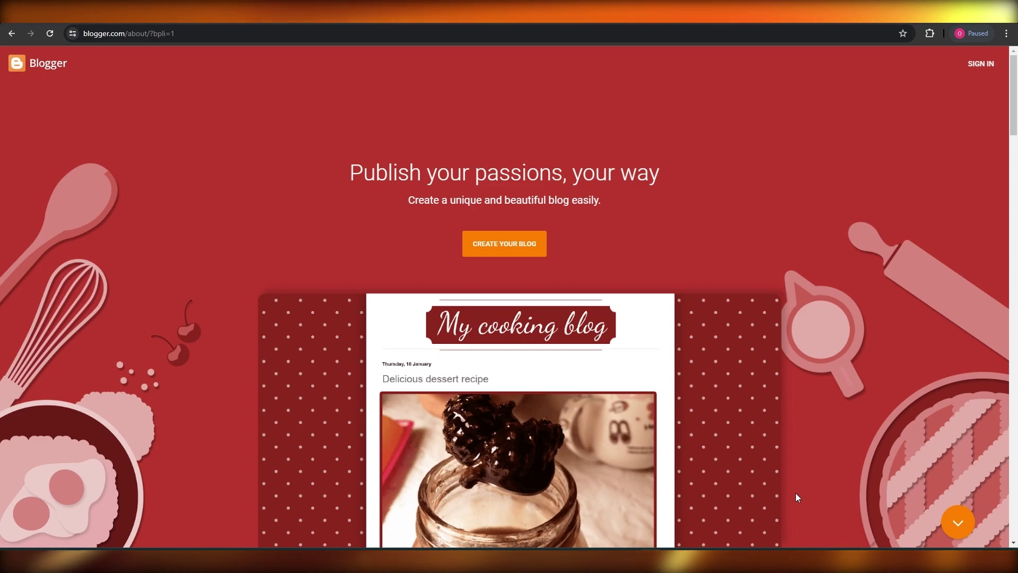
# Look through the Blogger landing page, covering its design, earnings and audience sections down to the footer and back
pyautogui.scroll(-1, 79, 206)
pyautogui.scroll(-15, 79, 205)
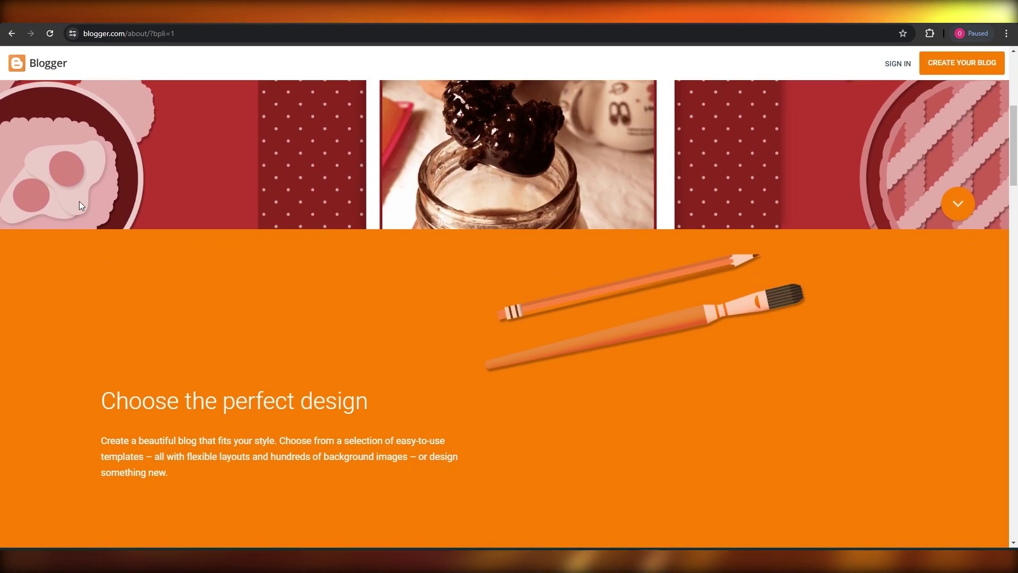
pyautogui.scroll(-18, 367, 187)
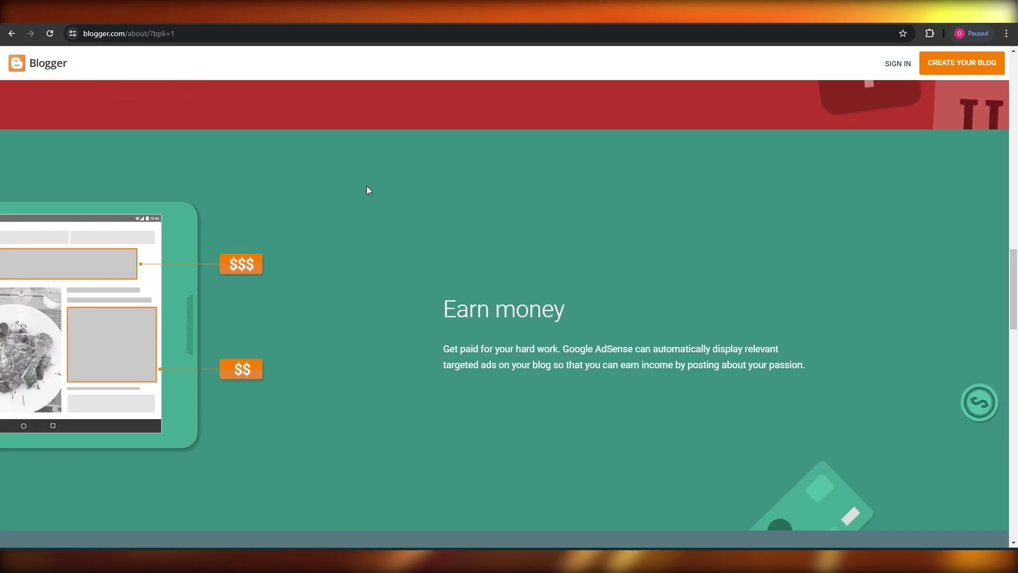
pyautogui.scroll(-10, 367, 186)
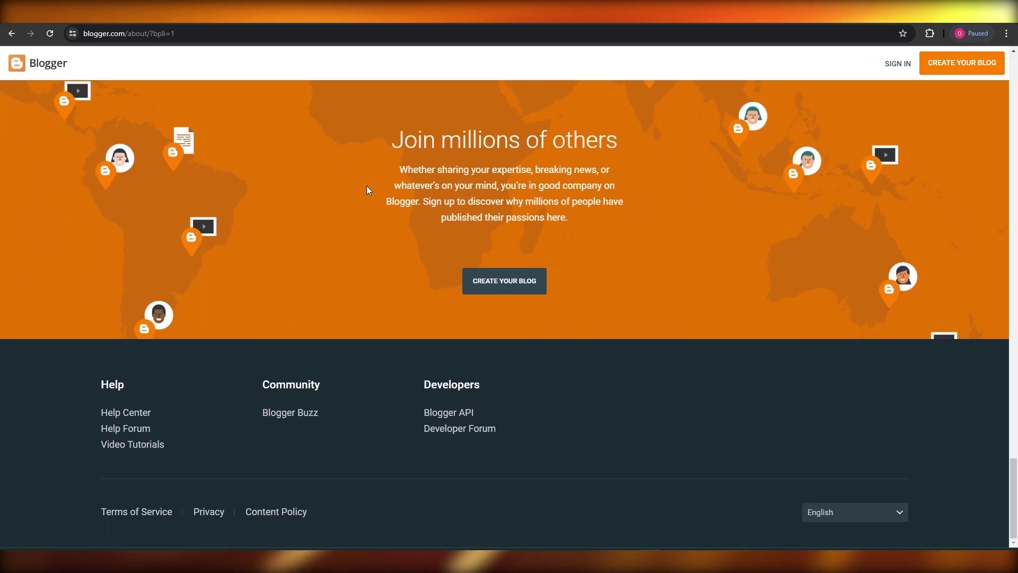
pyautogui.scroll(4, 369, 190)
pyautogui.scroll(18, 369, 190)
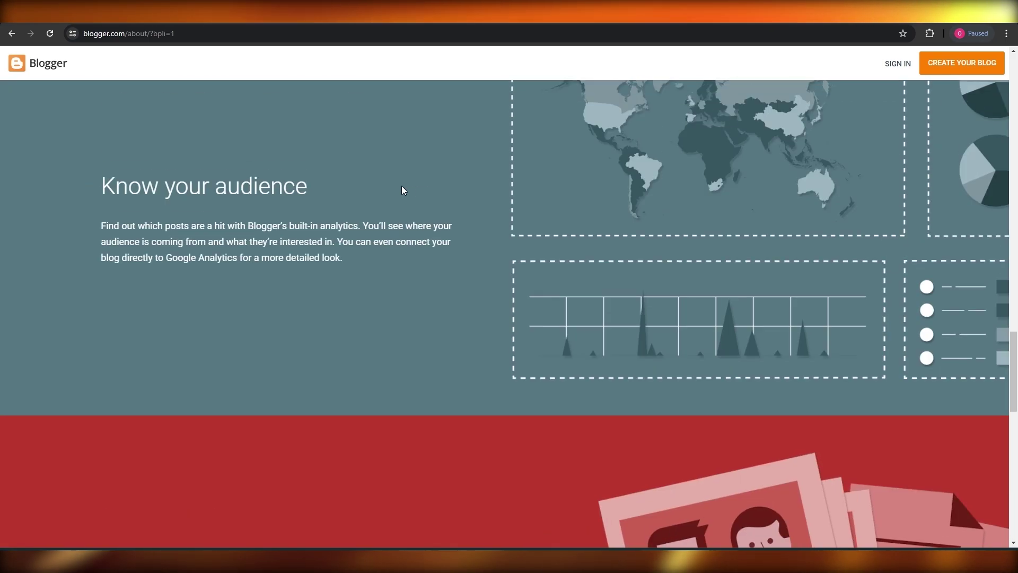
pyautogui.scroll(8, 453, 206)
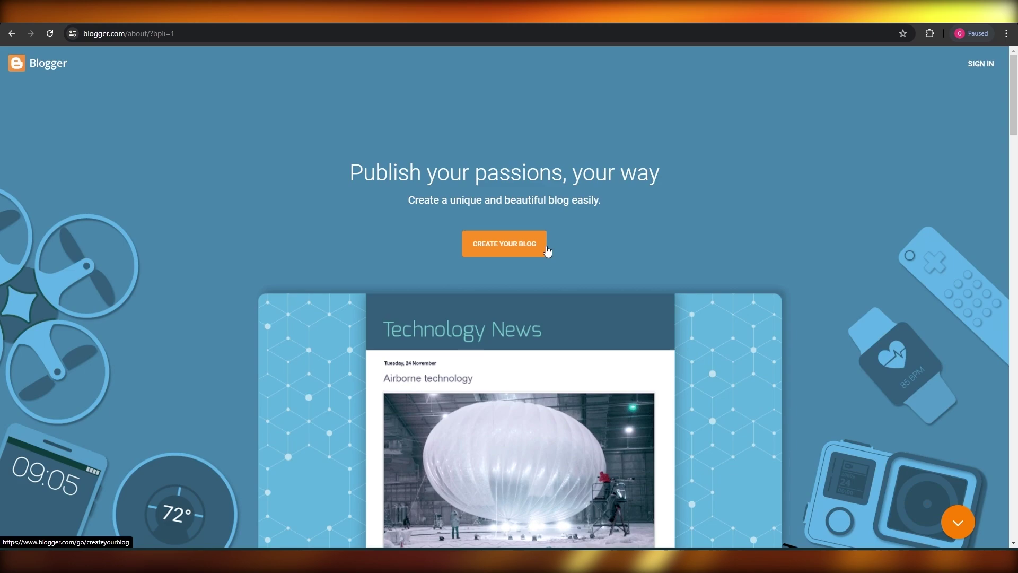
# Start creating a blog by signing in with the saved Google account, and check the list of existing blogs
pyautogui.click(545, 250)
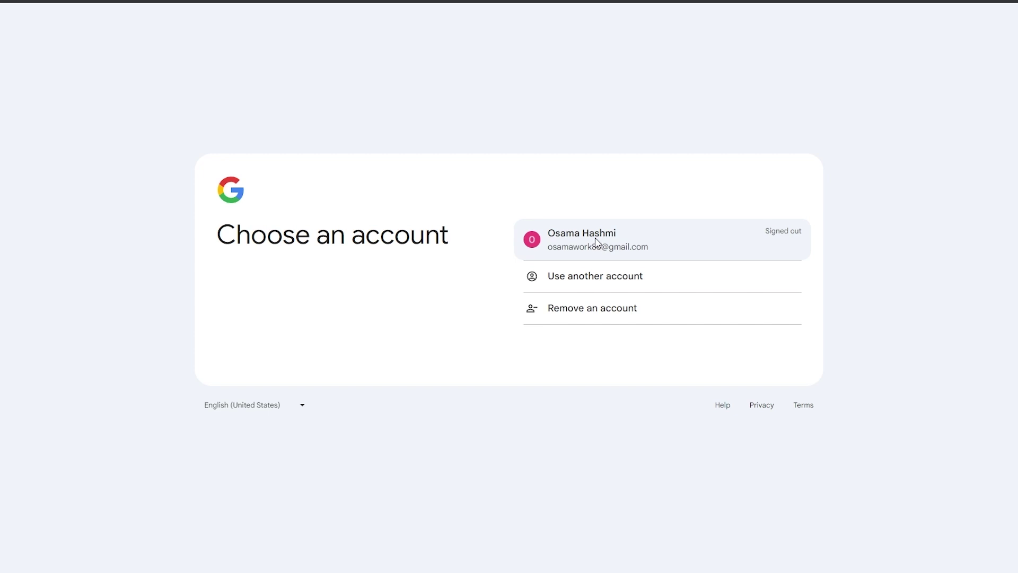
pyautogui.click(595, 237)
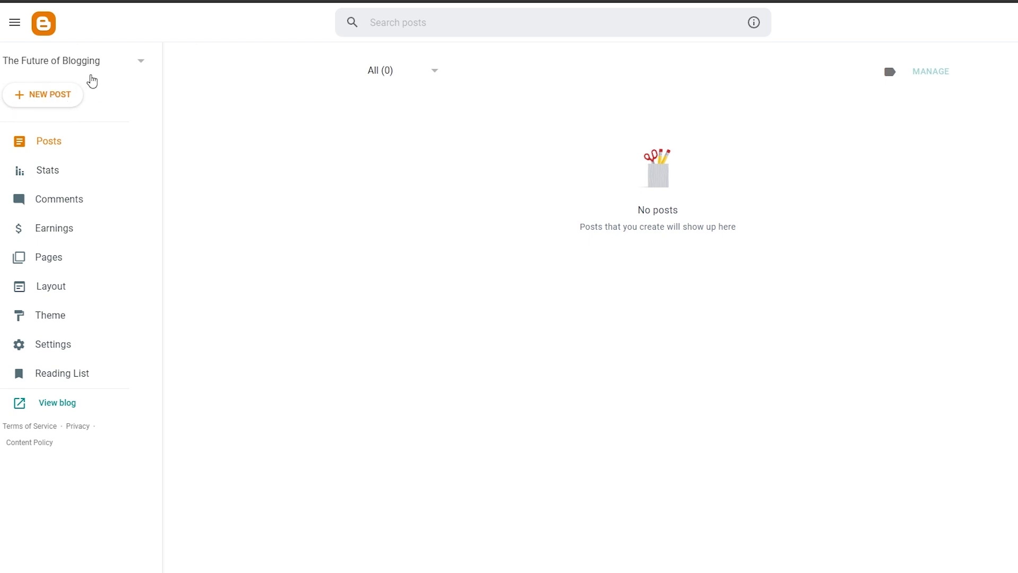
pyautogui.click(142, 65)
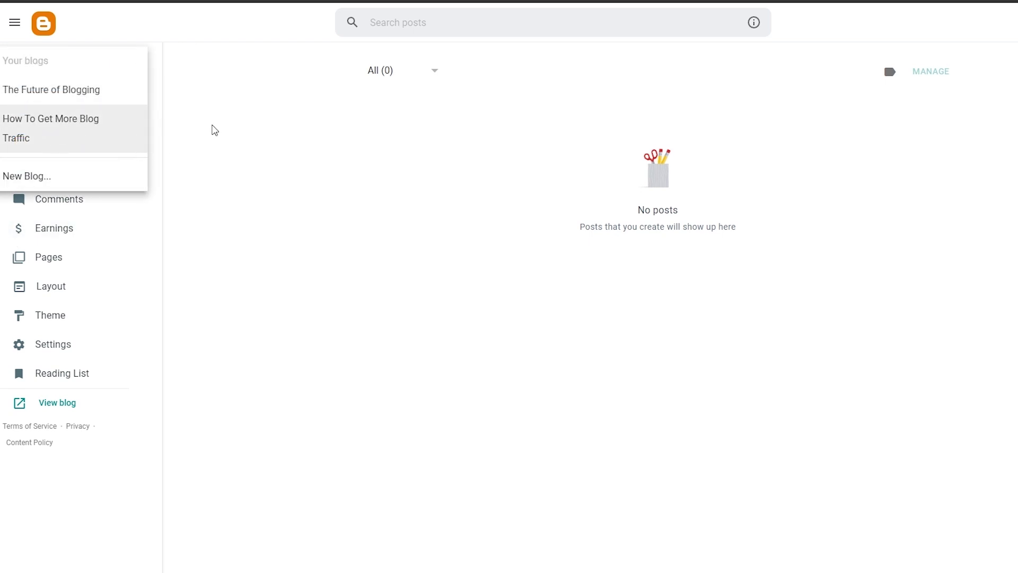
pyautogui.click(215, 130)
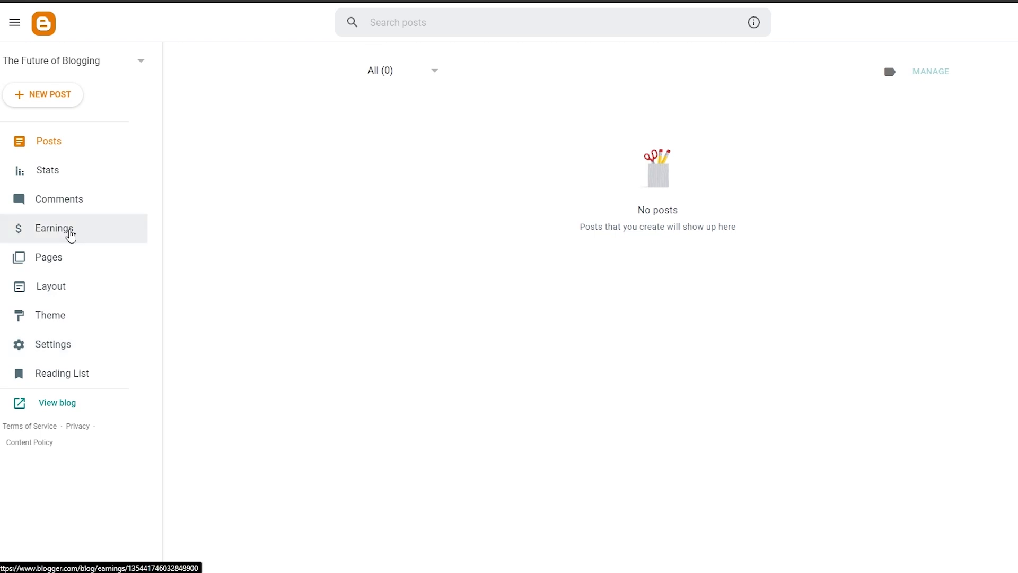
# View the AdSense earnings section and the pages section of The Future of Blogging
pyautogui.click(70, 233)
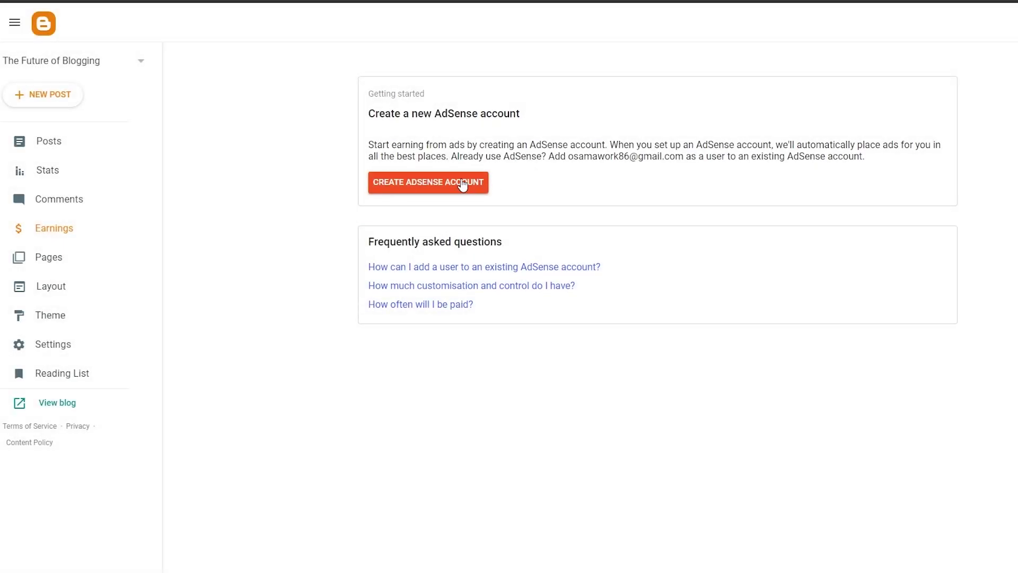
pyautogui.click(81, 255)
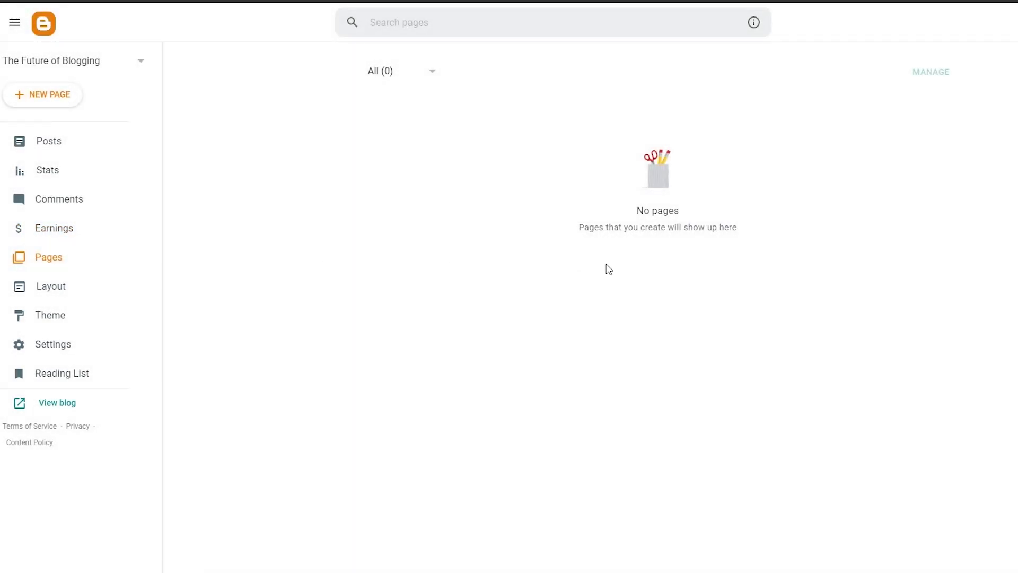
# Open the blog's layout and review the gadgets in its sidebar, header, page list and page body sections
pyautogui.click(102, 296)
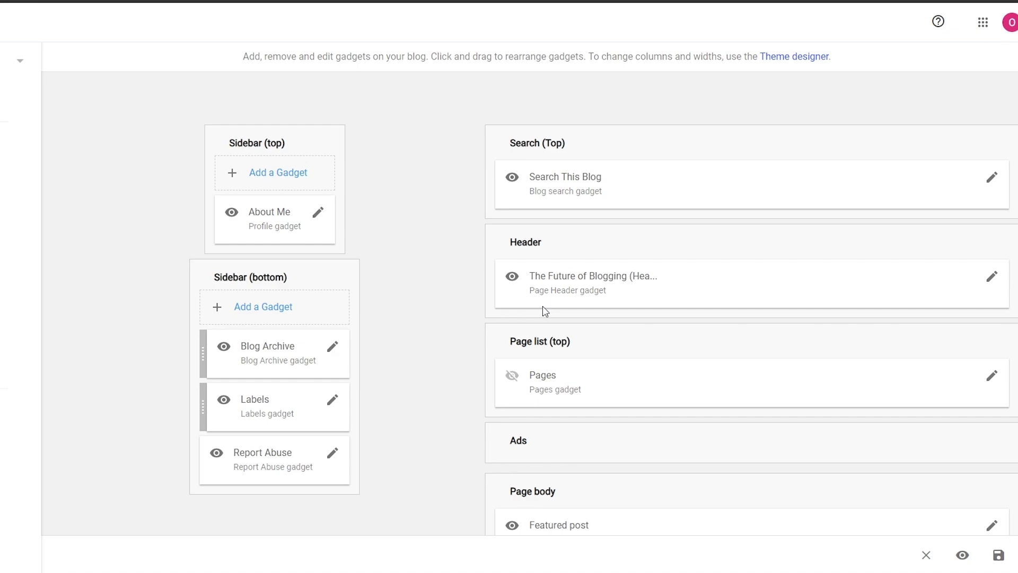
pyautogui.scroll(-5, 562, 329)
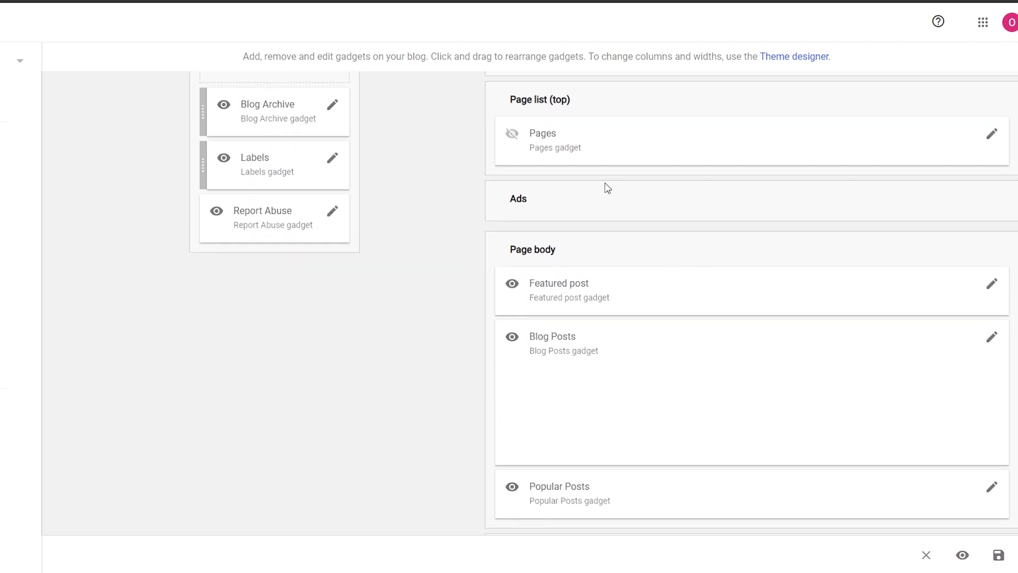
pyautogui.scroll(5, 608, 188)
pyautogui.scroll(-2, 616, 378)
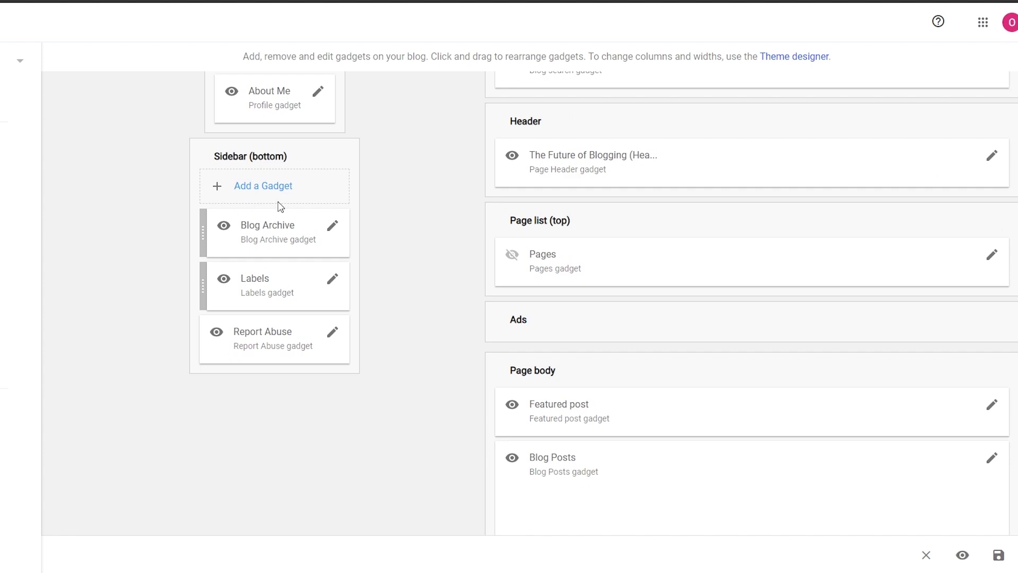
pyautogui.scroll(1, 244, 334)
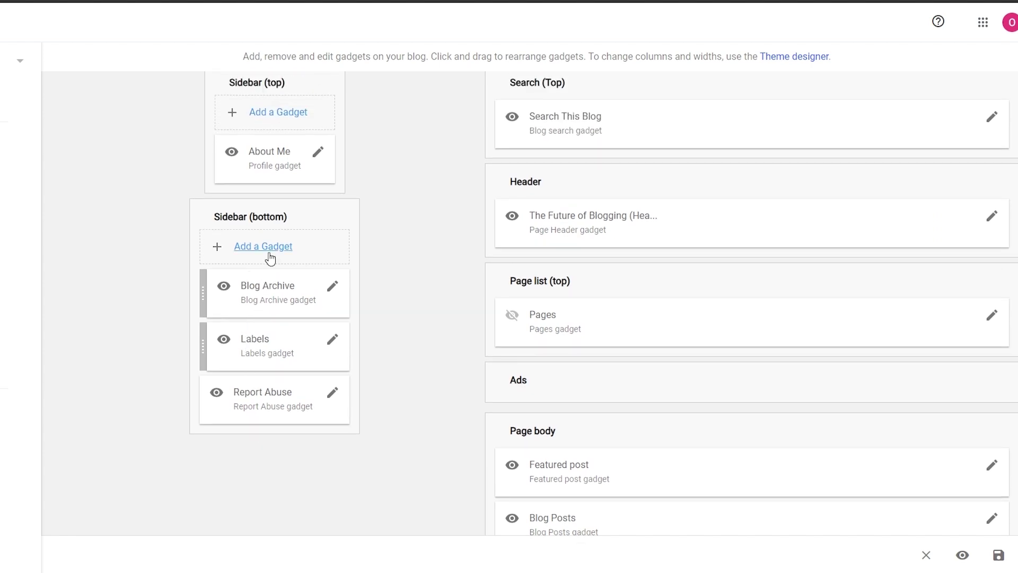
pyautogui.scroll(1, 257, 323)
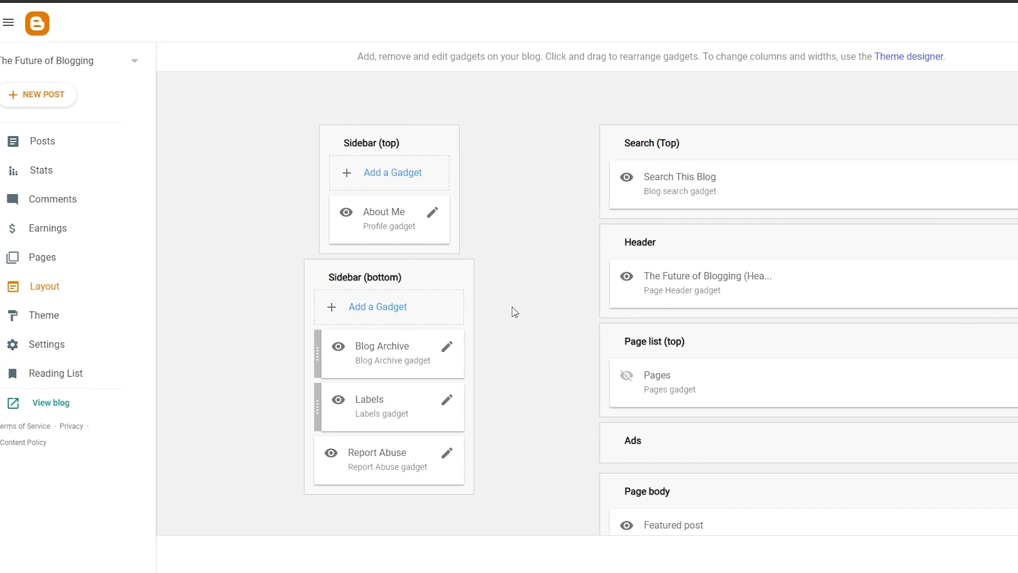
# Open the blog's theme settings and check the backup, restore and HTML options available for the current Contempo Light theme
pyautogui.click(49, 325)
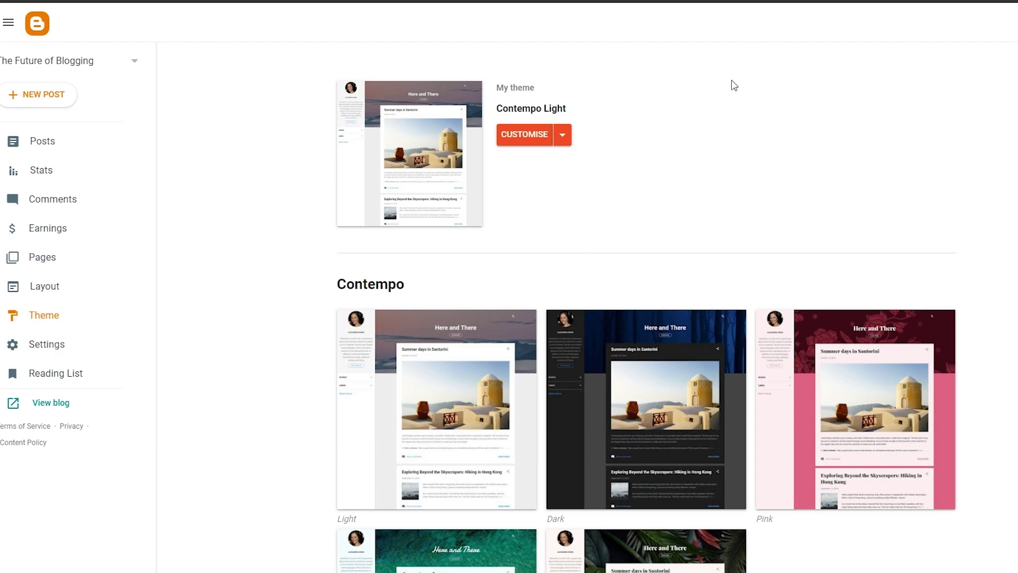
pyautogui.moveTo(493, 111); pyautogui.dragTo(542, 110)
pyautogui.click(570, 121)
pyautogui.click(564, 138)
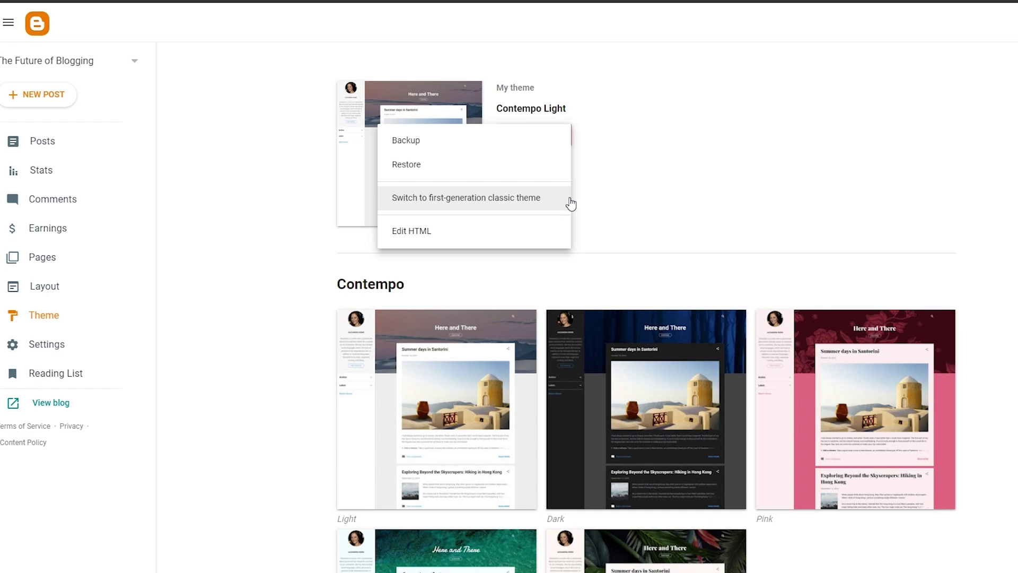
pyautogui.click(806, 178)
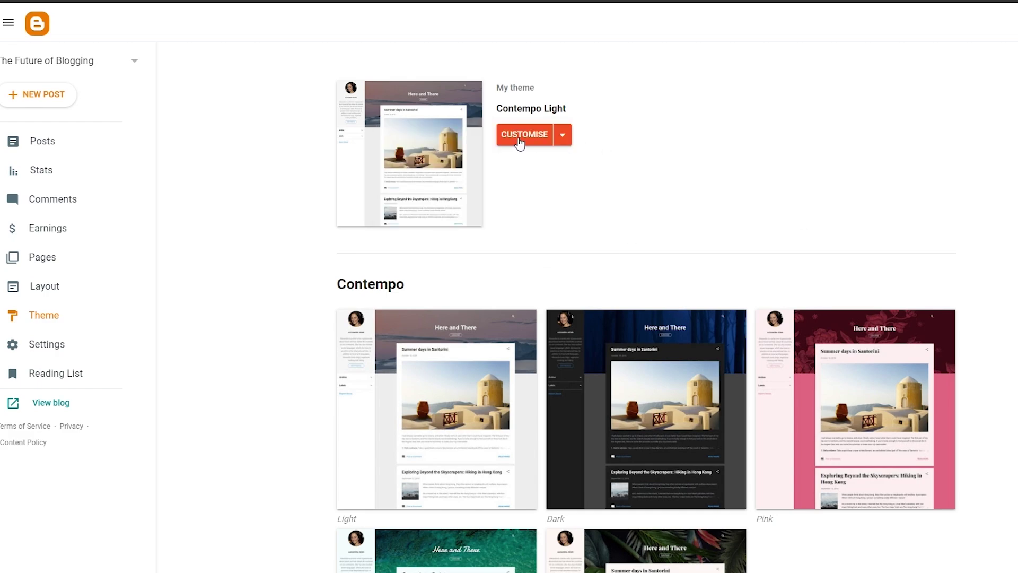
# Browse the available theme collections from Contempo down to Dynamic Views and return to the current theme
pyautogui.scroll(-20, 519, 143)
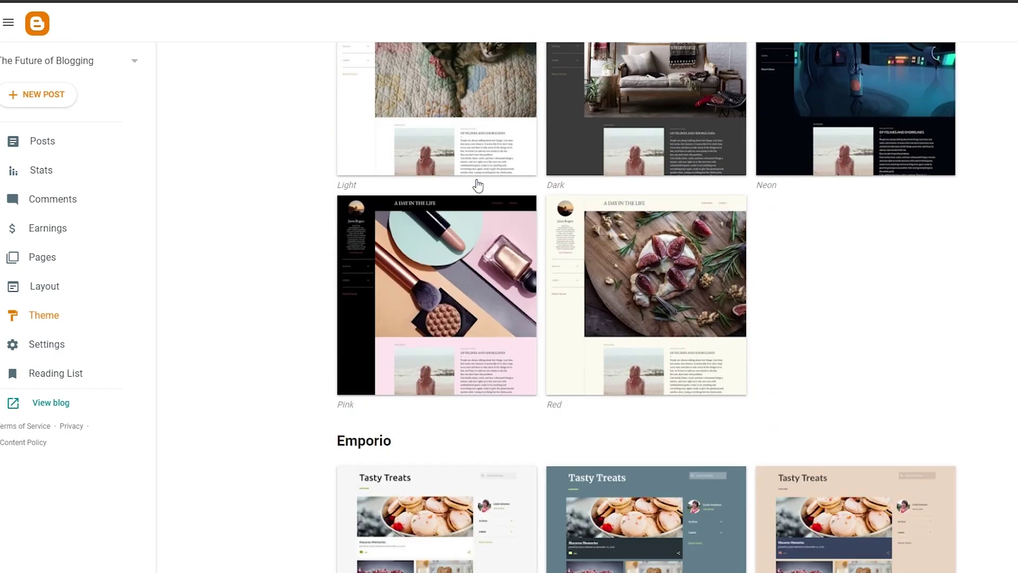
pyautogui.scroll(-5, 478, 186)
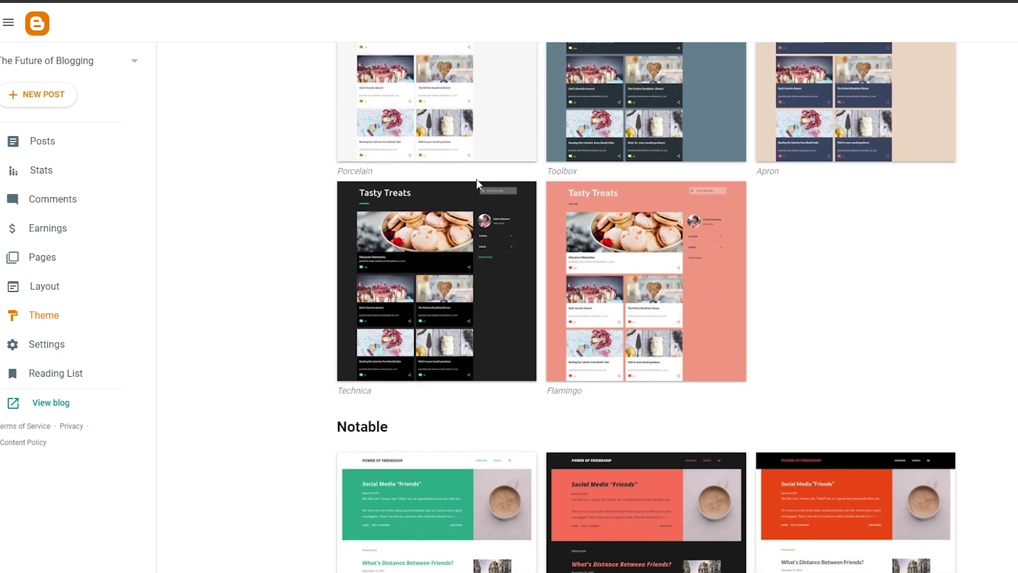
pyautogui.scroll(-3, 478, 183)
pyautogui.scroll(-7, 477, 183)
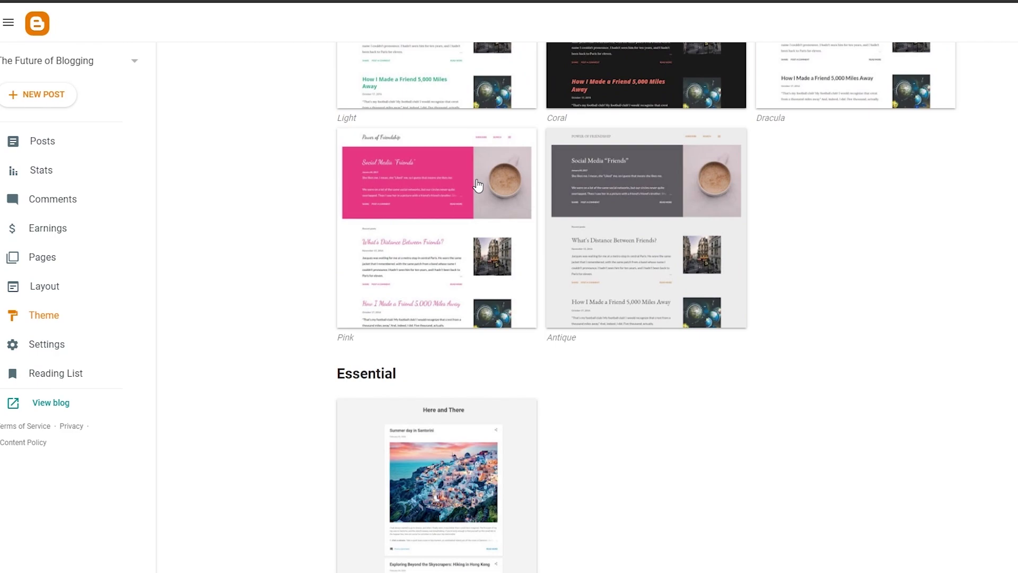
pyautogui.scroll(-3, 478, 183)
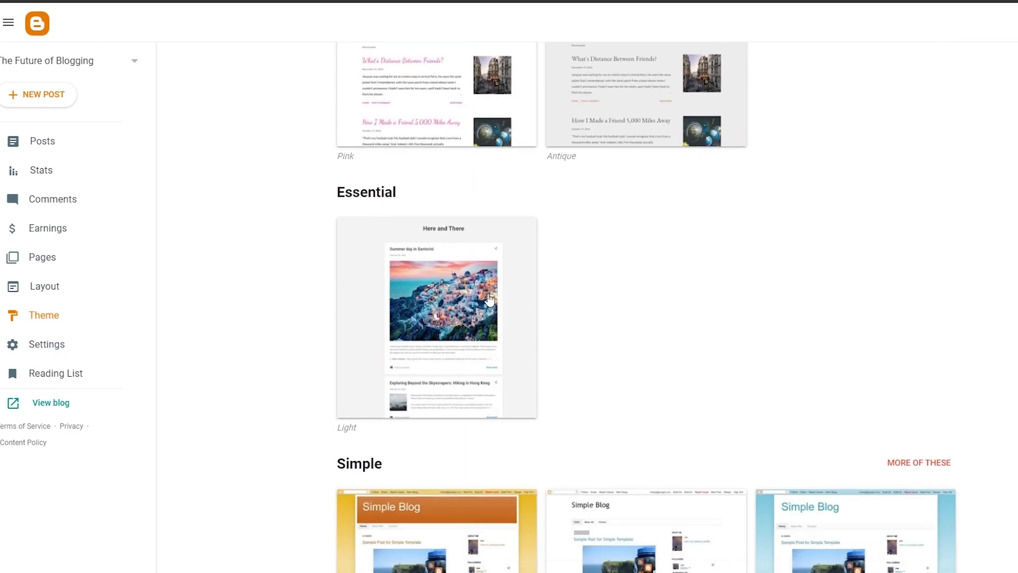
pyautogui.scroll(-4, 489, 299)
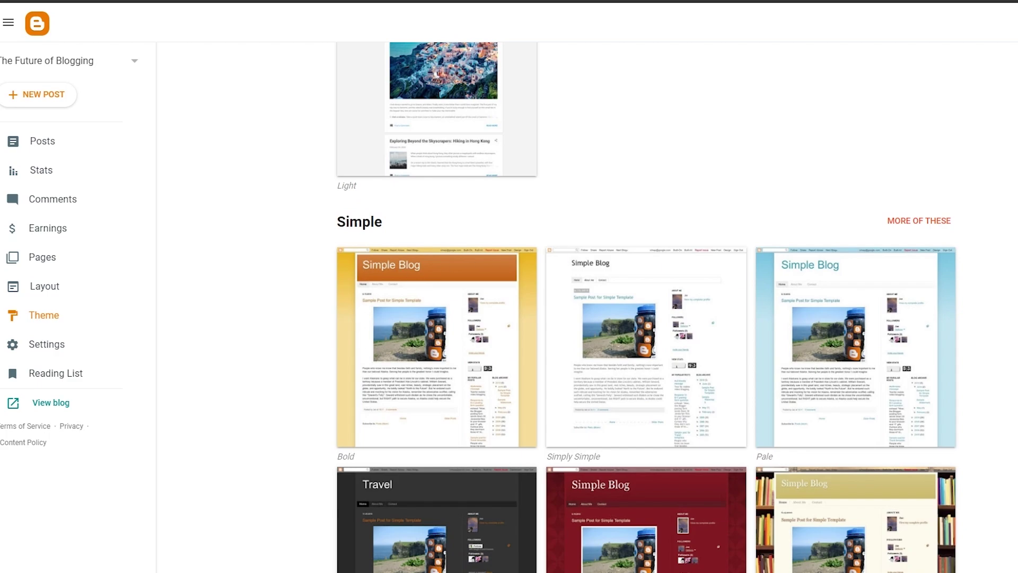
pyautogui.scroll(-4, 477, 318)
pyautogui.scroll(-2, 639, 273)
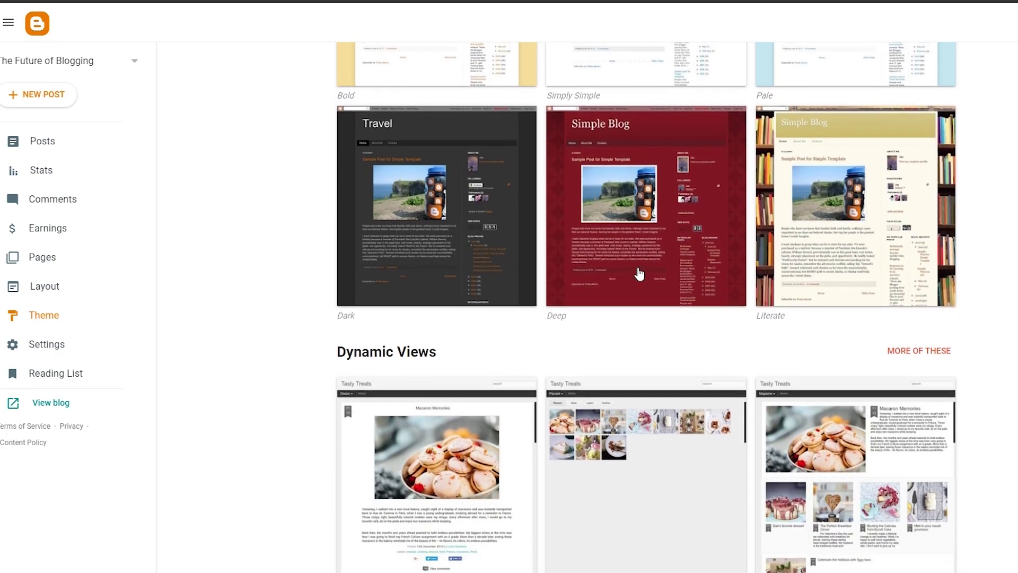
pyautogui.scroll(14, 639, 273)
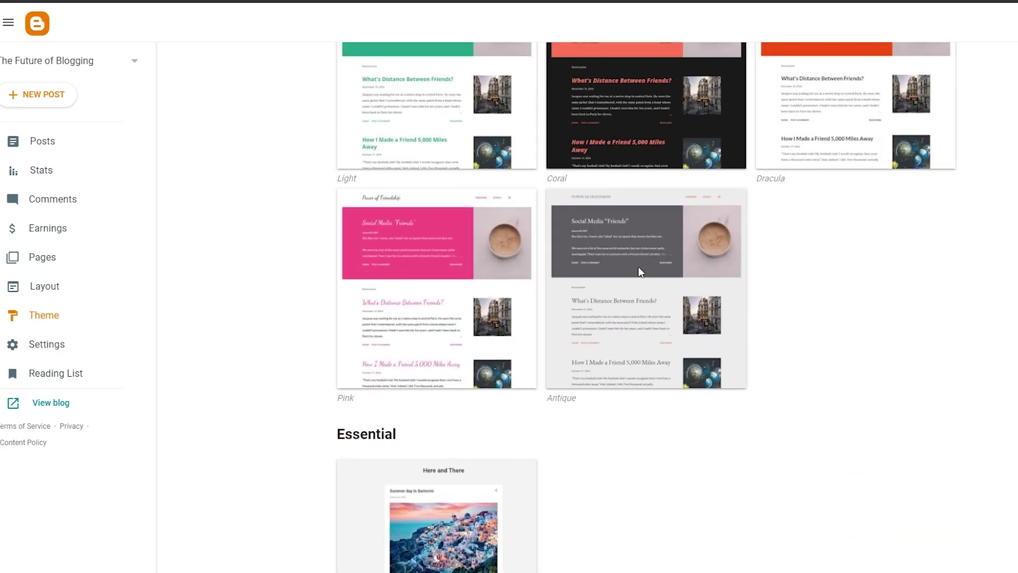
pyautogui.scroll(8, 640, 272)
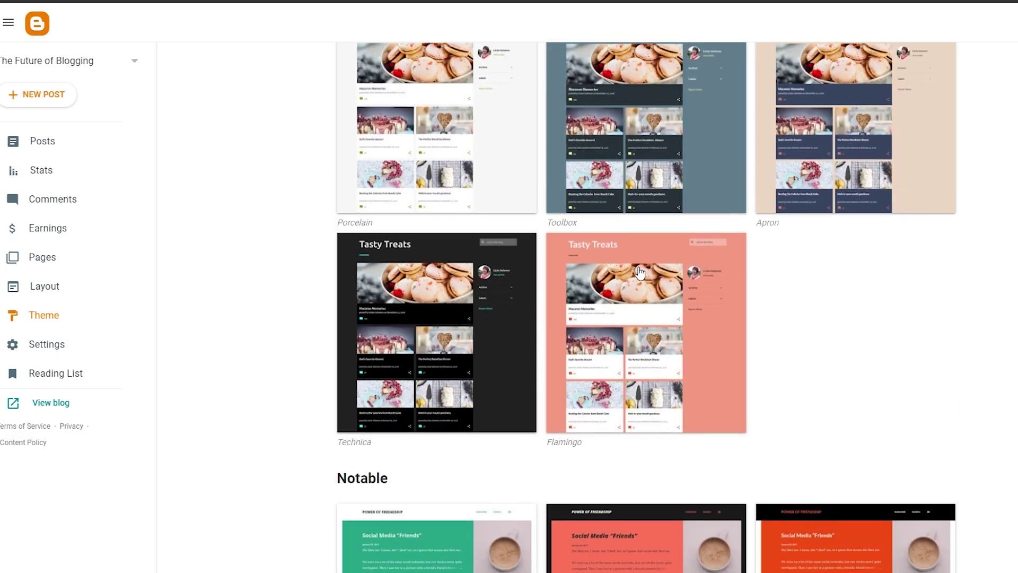
pyautogui.scroll(4, 640, 273)
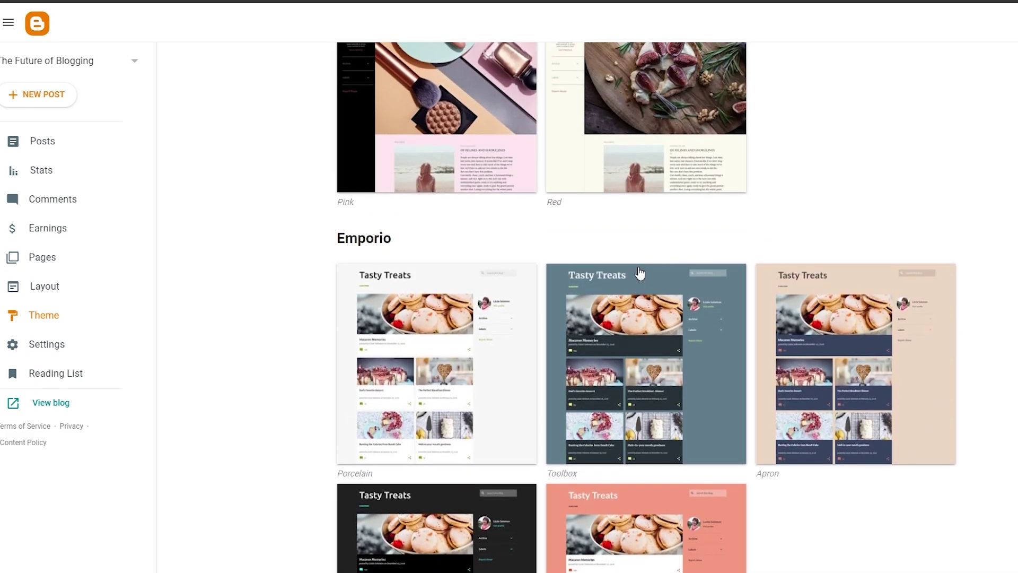
pyautogui.scroll(11, 640, 273)
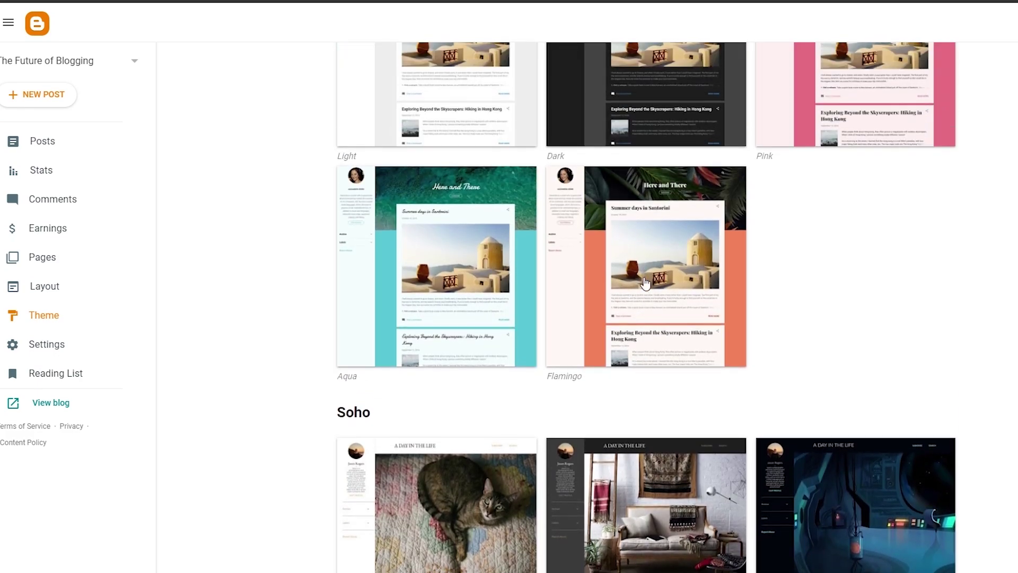
pyautogui.scroll(4, 661, 296)
pyautogui.scroll(2, 661, 296)
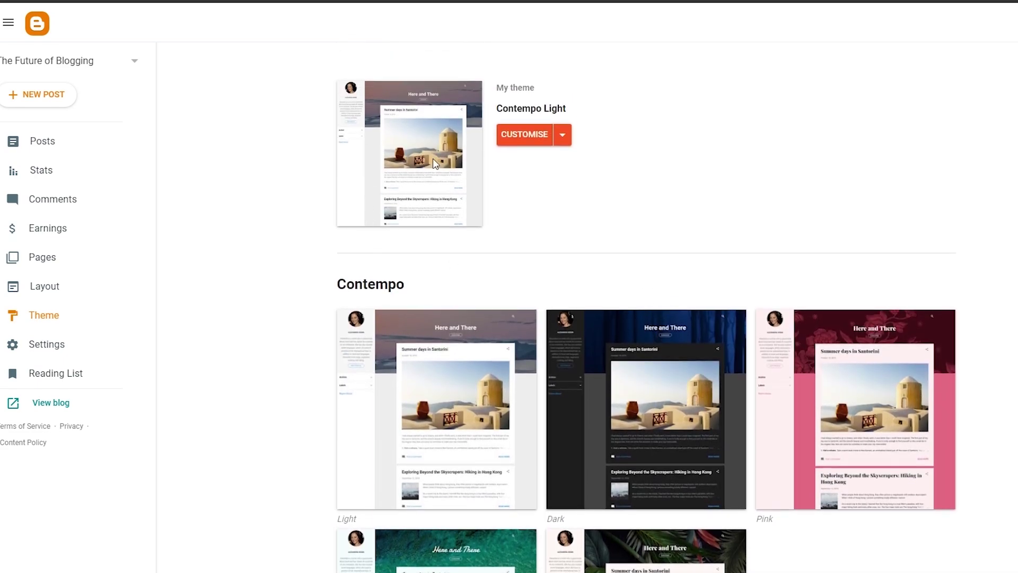
# Open the Contempo Light theme for customisation and examine its advanced settings, including the list of page elements that can be styled
pyautogui.click(530, 142)
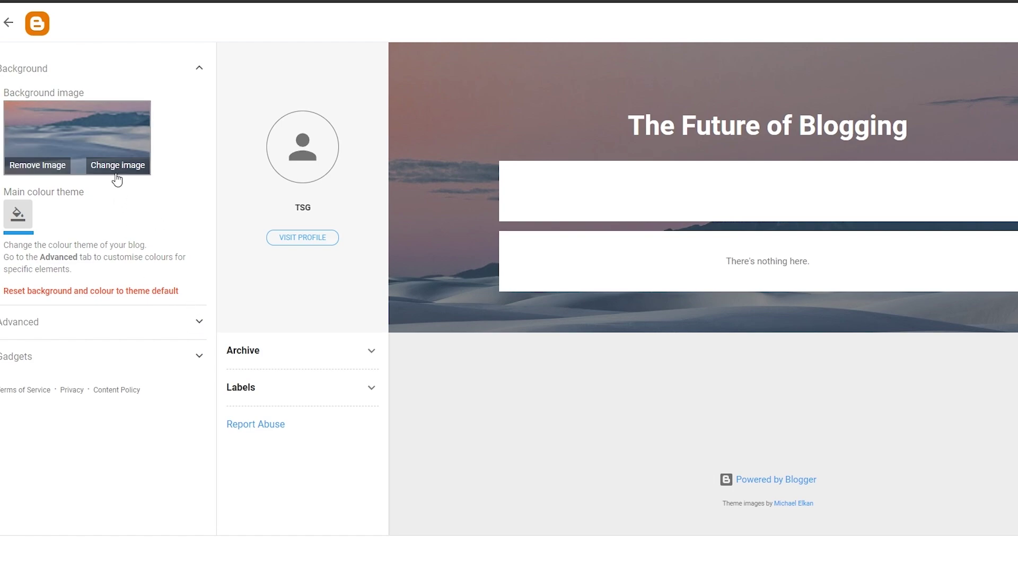
pyautogui.click(191, 332)
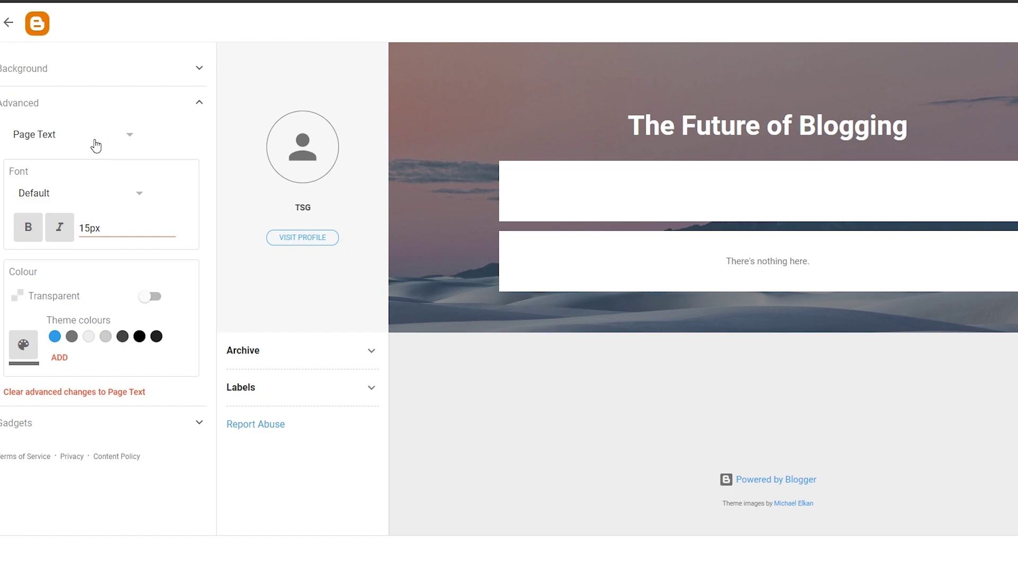
pyautogui.click(119, 139)
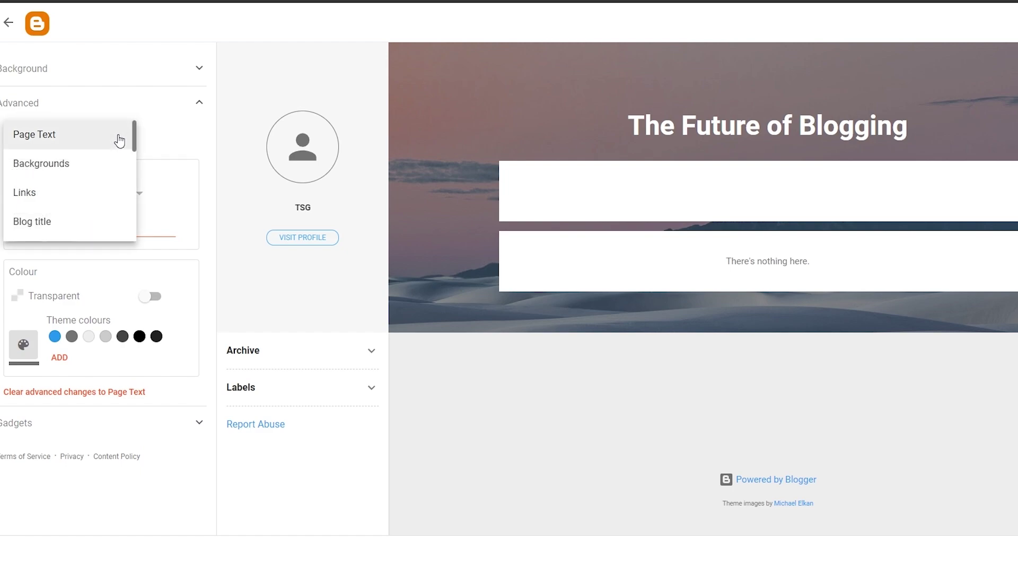
pyautogui.scroll(-5, 104, 191)
pyautogui.click(165, 114)
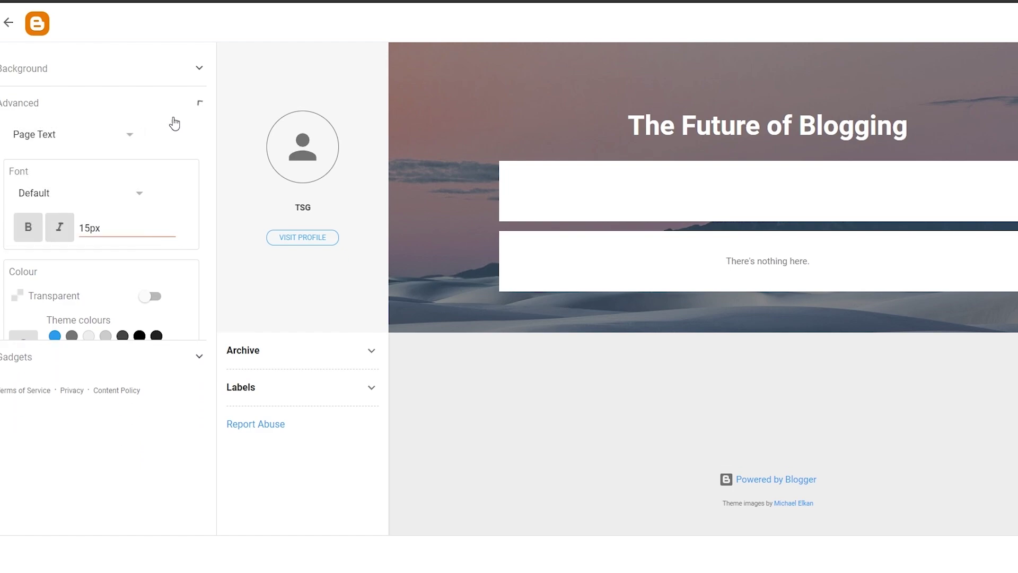
pyautogui.click(132, 112)
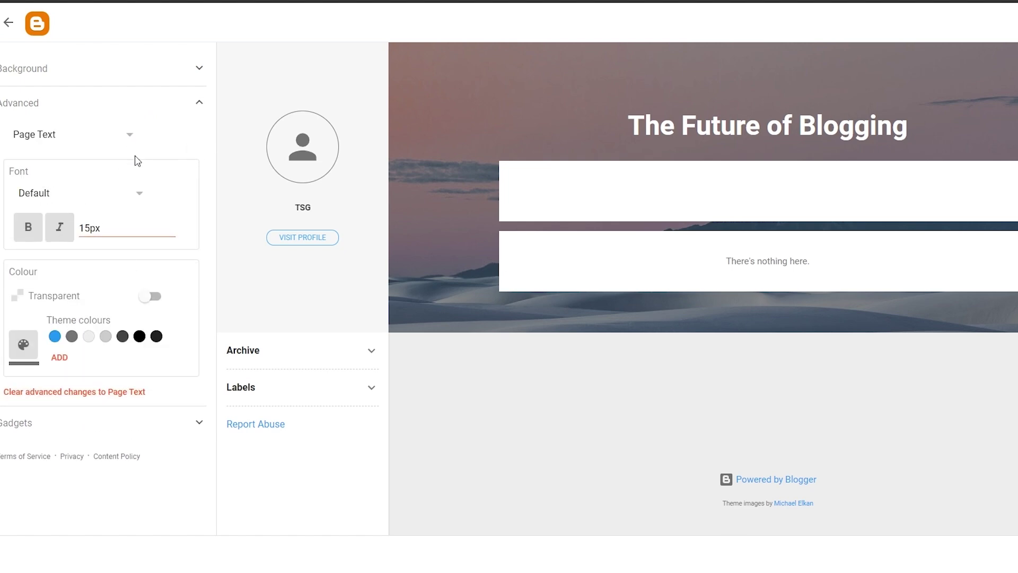
# Browse the fonts available for the page text and try the Kenia web font
pyautogui.click(134, 195)
pyautogui.scroll(-3, 123, 238)
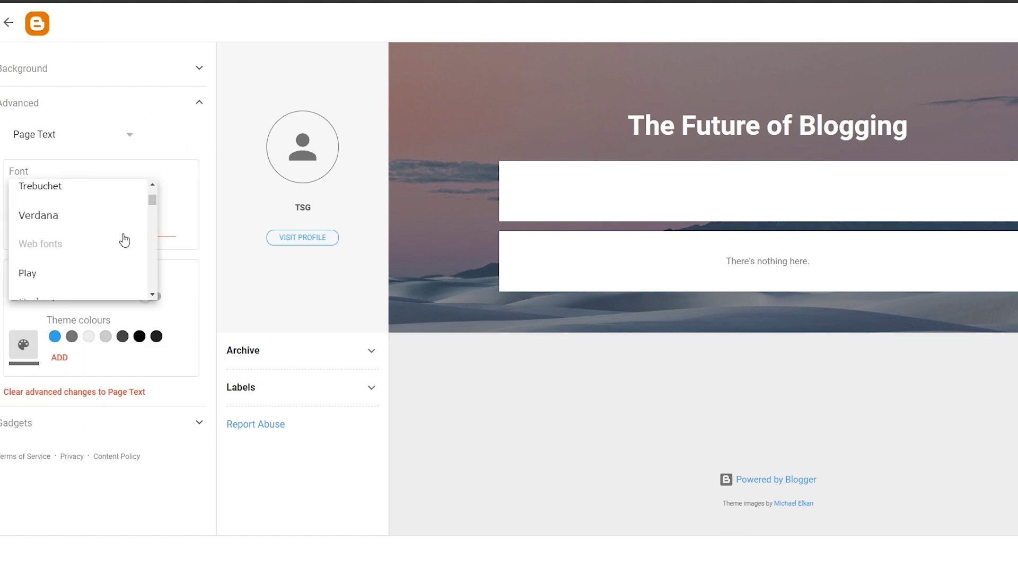
pyautogui.scroll(2, 116, 242)
pyautogui.scroll(-2, 112, 247)
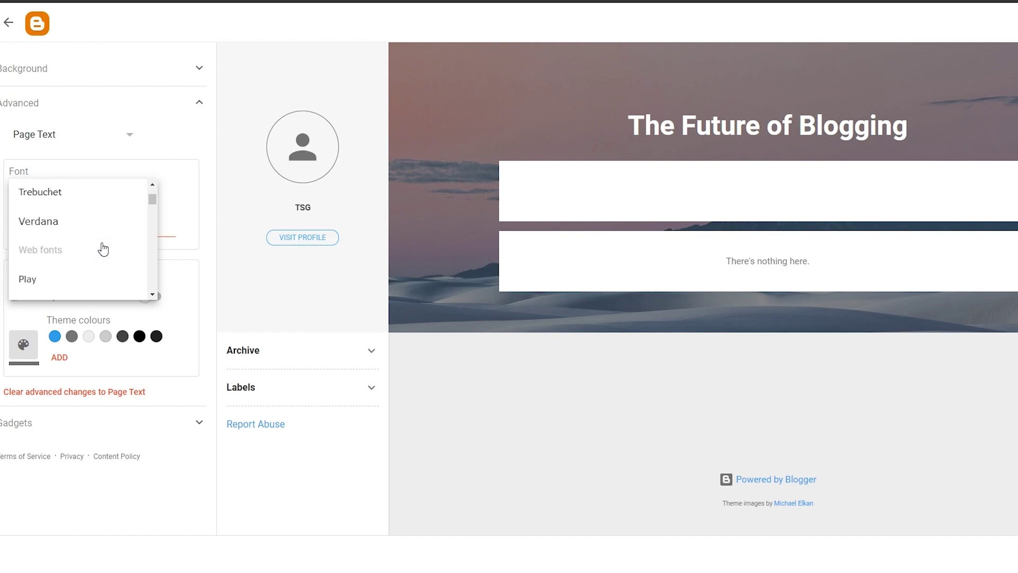
pyautogui.scroll(-2, 102, 248)
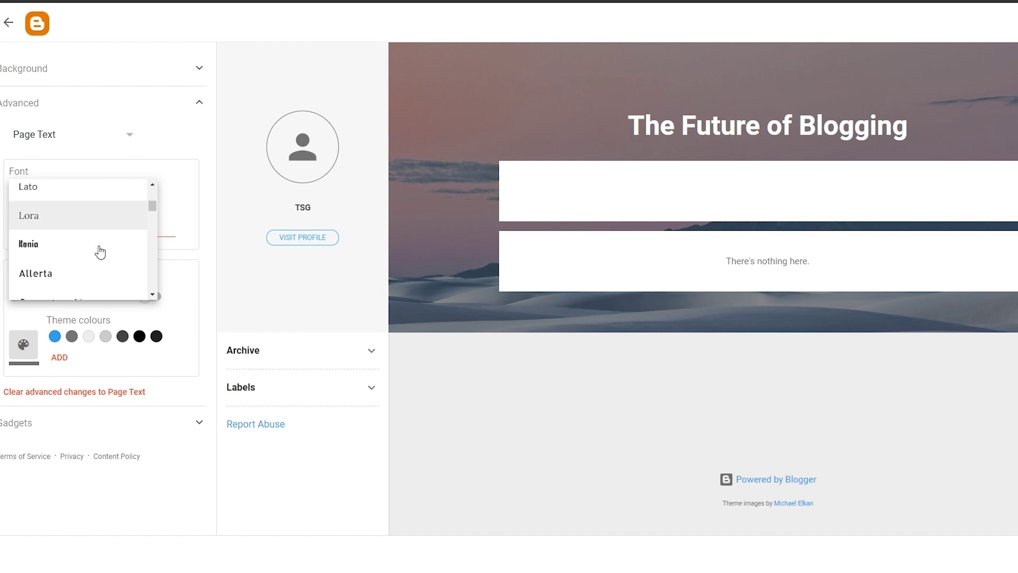
pyautogui.scroll(-1, 100, 253)
pyautogui.click(80, 205)
# Set the page text font to Oswald and switch off transparency for the text colour
pyautogui.click(86, 208)
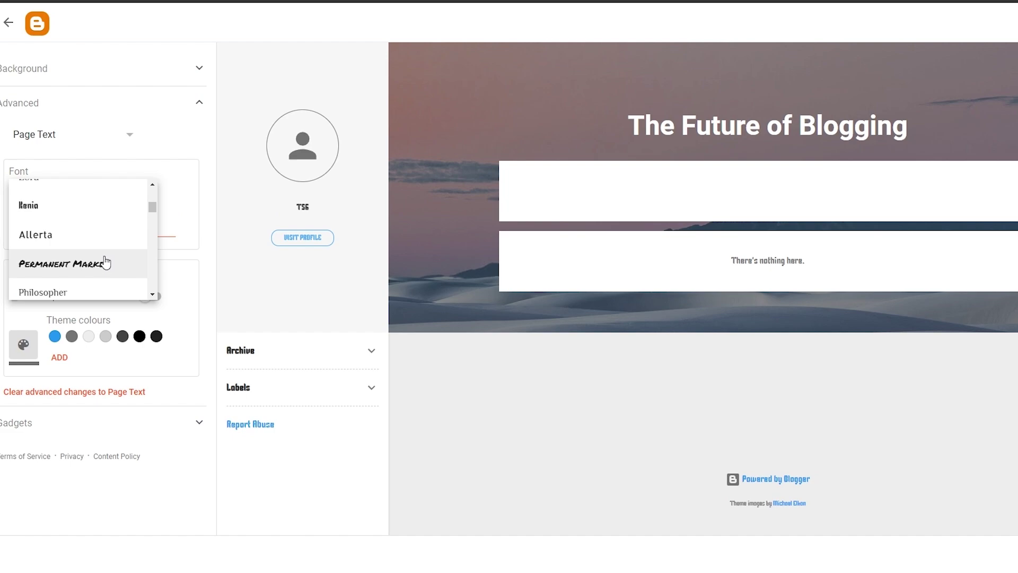
pyautogui.scroll(-2, 106, 262)
pyautogui.click(106, 262)
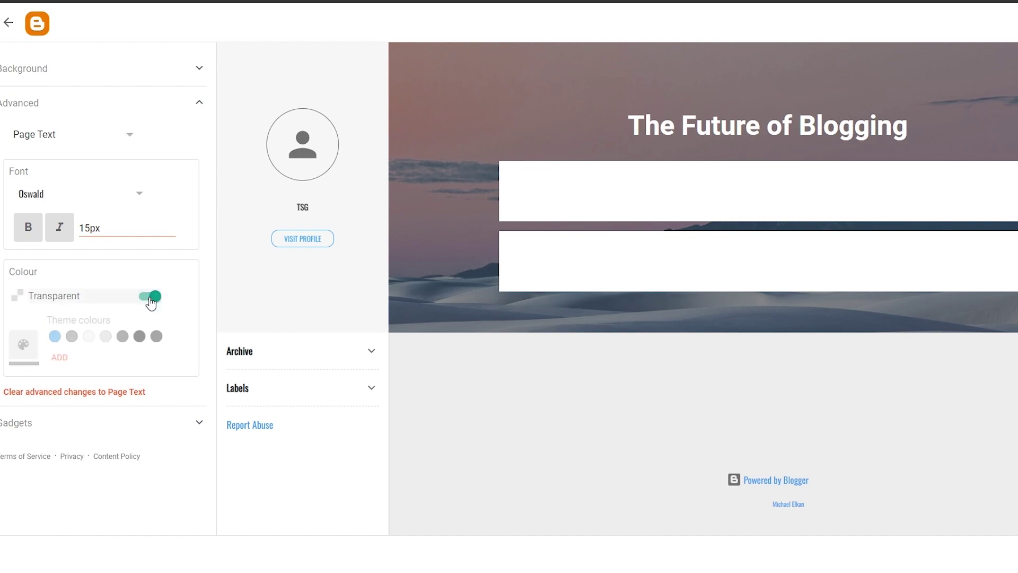
pyautogui.click(152, 297)
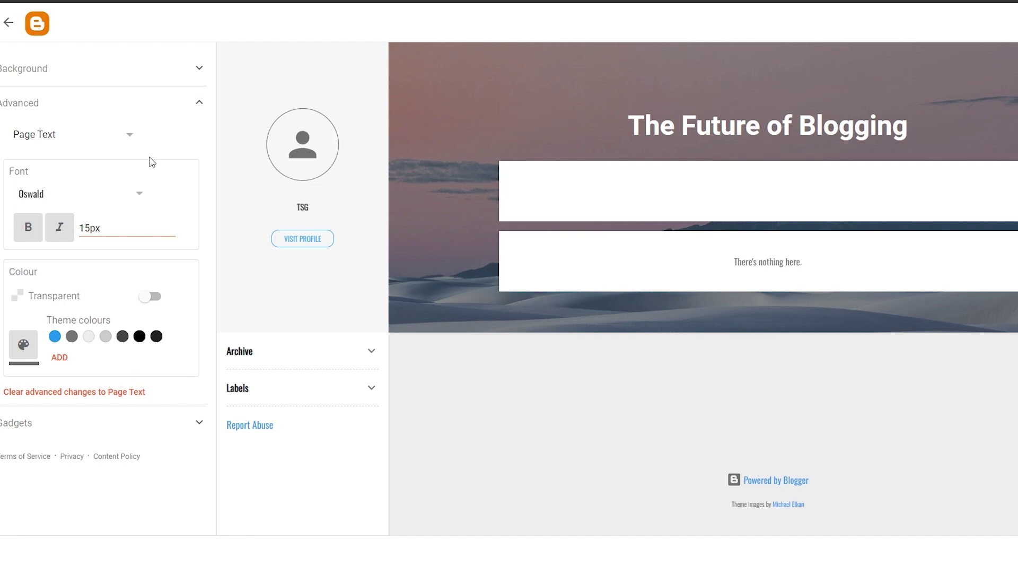
# Switch the advanced settings to Backgrounds, set the background height to 576 px and review the other background options
pyautogui.click(128, 139)
pyautogui.click(114, 165)
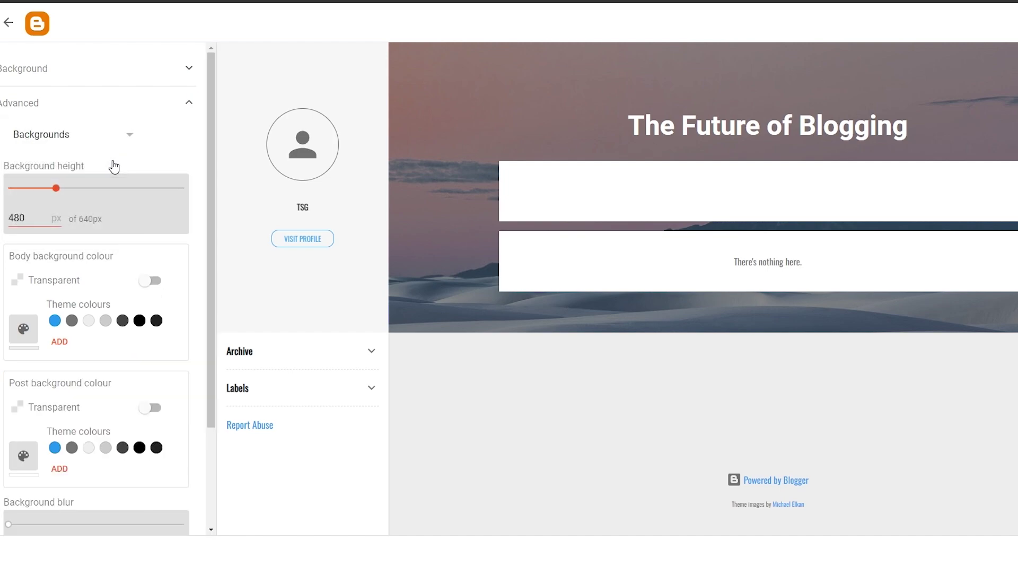
pyautogui.scroll(-3, 117, 266)
pyautogui.scroll(3, 79, 239)
pyautogui.moveTo(57, 189); pyautogui.dragTo(133, 192)
pyautogui.scroll(-3, 102, 257)
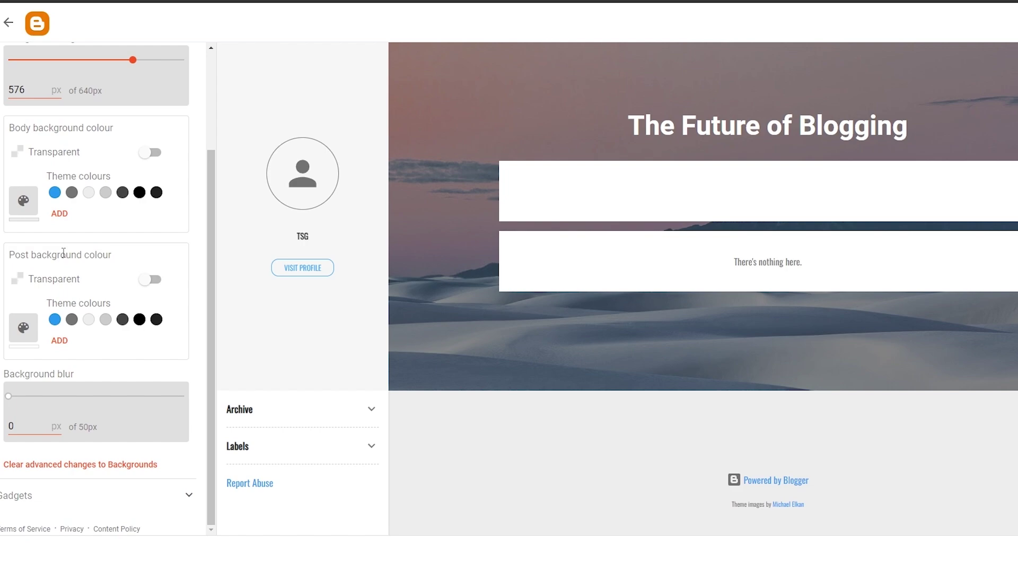
pyautogui.scroll(3, 79, 430)
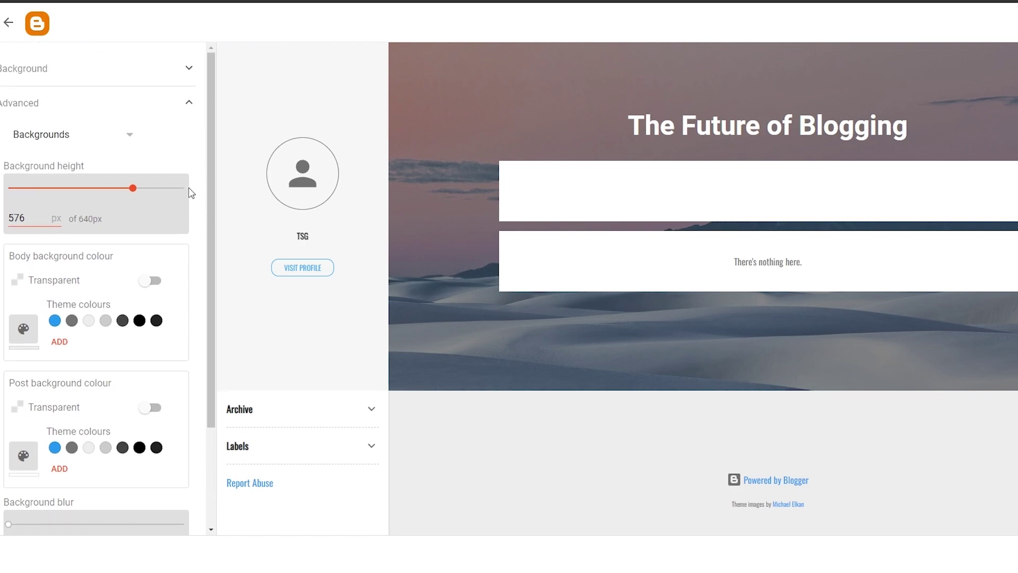
# In the Links settings, try light purple #E1BEE7 and pale blue as the link colour, and settle on the palette's second-row blue
pyautogui.click(115, 139)
pyautogui.click(54, 196)
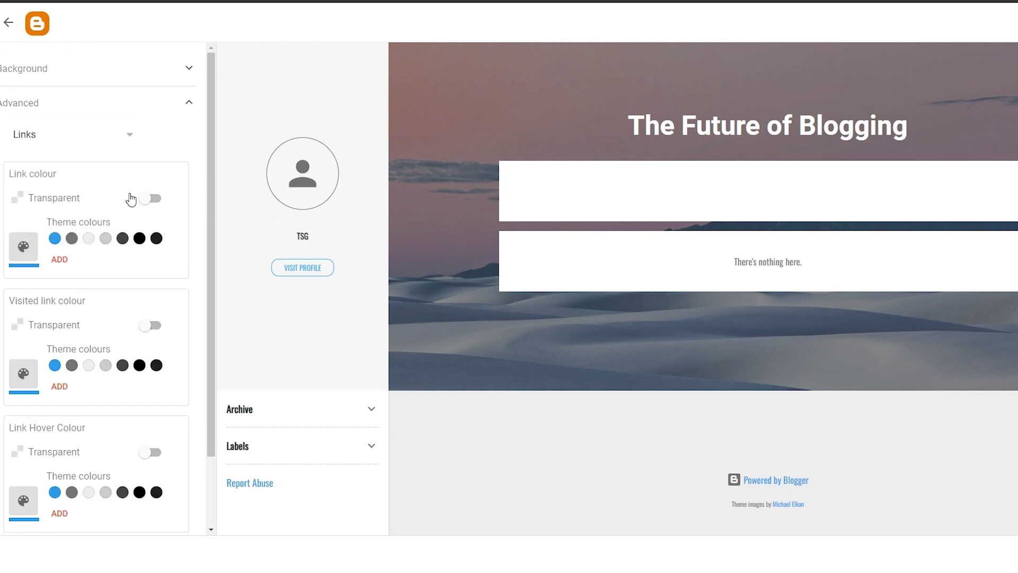
pyautogui.scroll(-2, 90, 240)
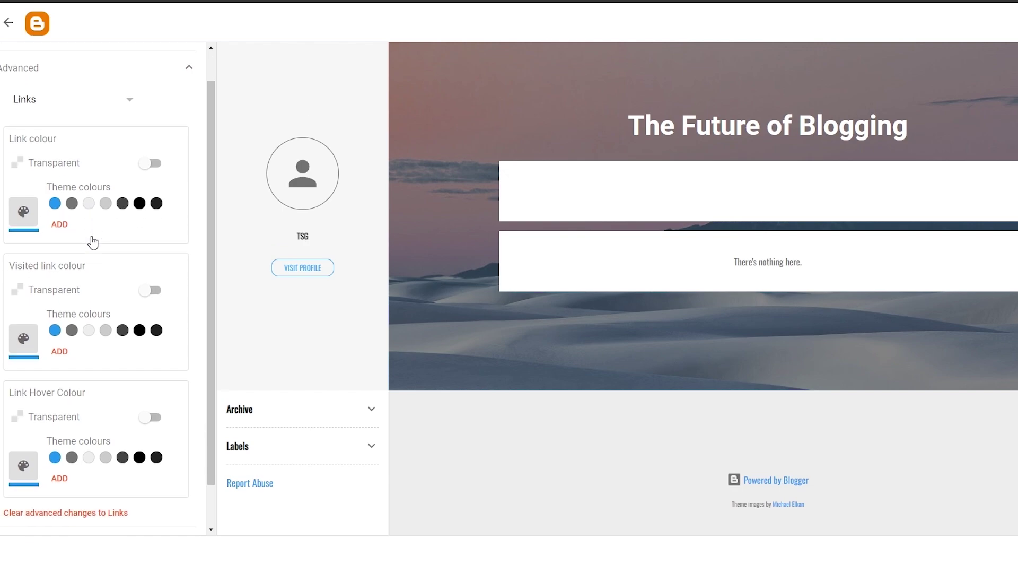
pyautogui.scroll(2, 74, 280)
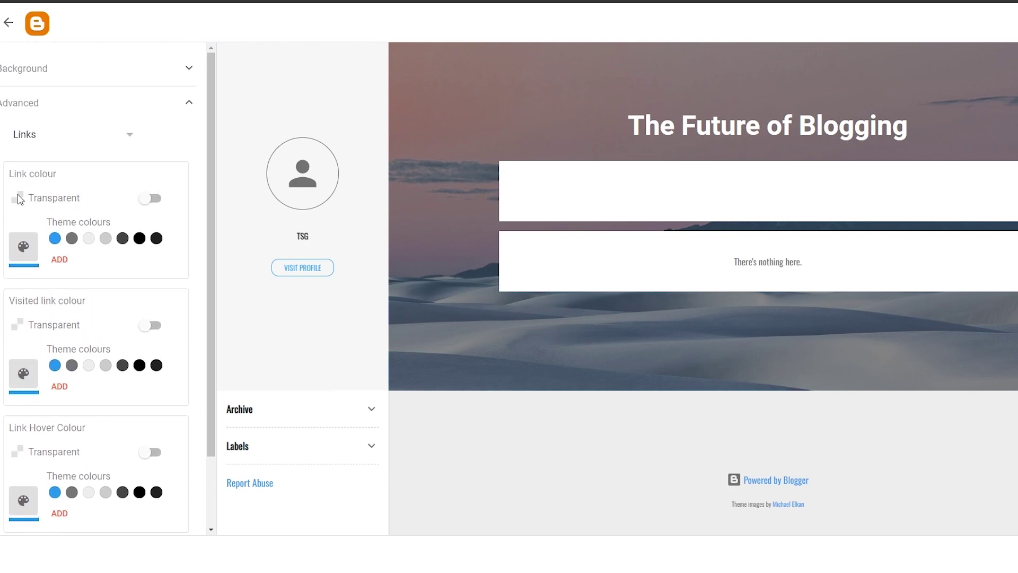
pyautogui.moveTo(13, 174); pyautogui.dragTo(56, 175)
pyautogui.click(51, 238)
pyautogui.click(32, 249)
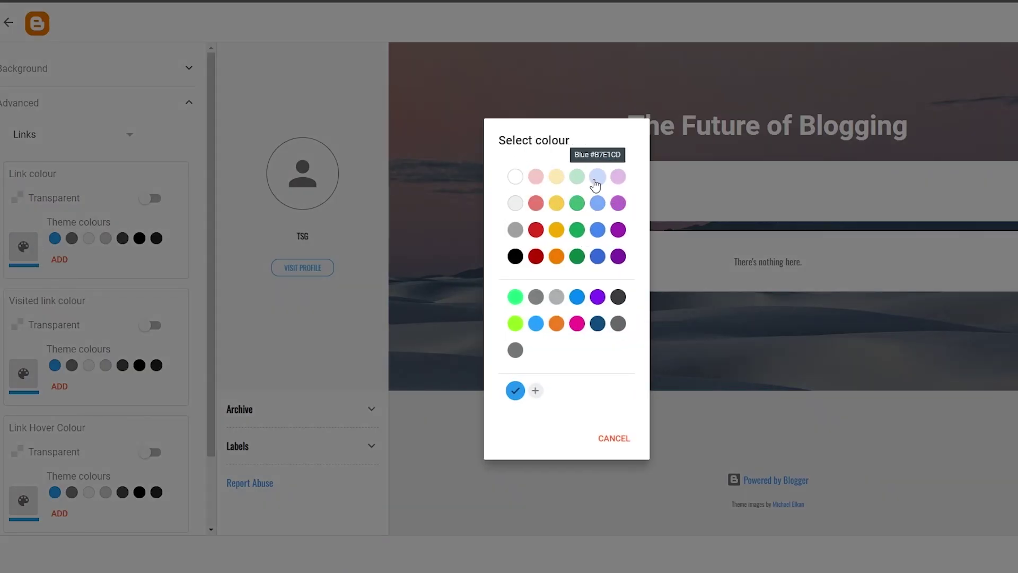
pyautogui.click(617, 180)
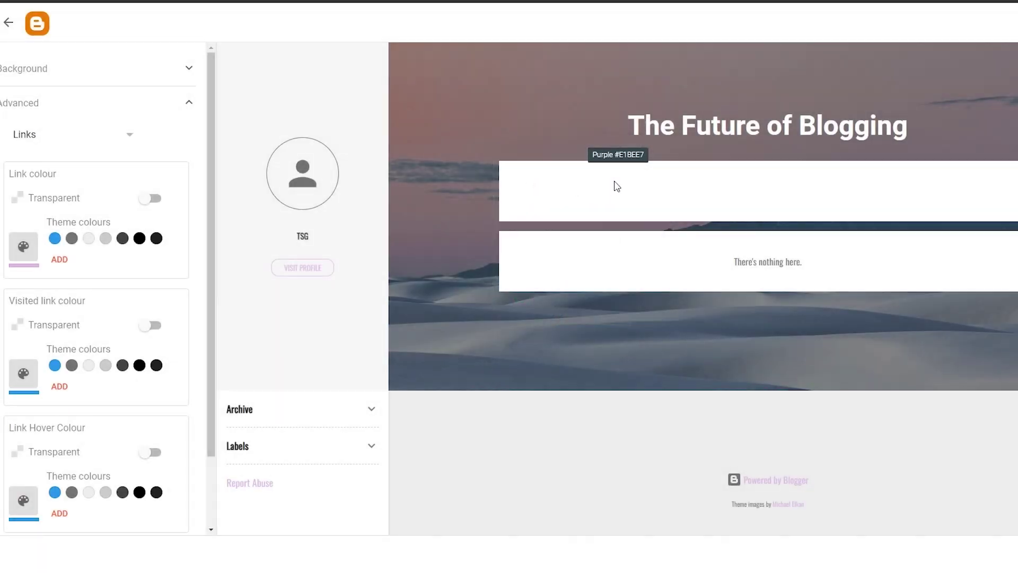
pyautogui.click(30, 263)
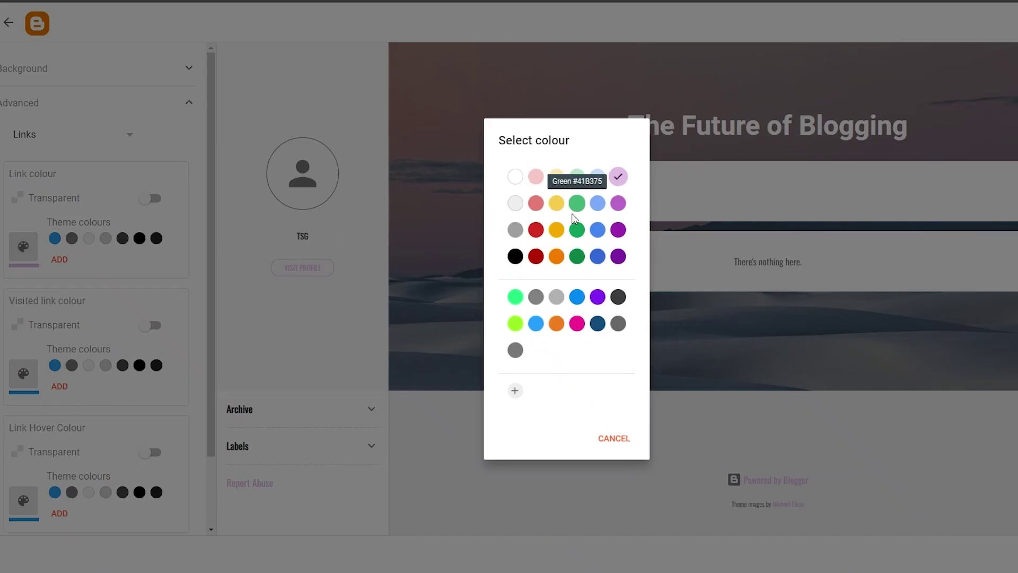
pyautogui.click(604, 184)
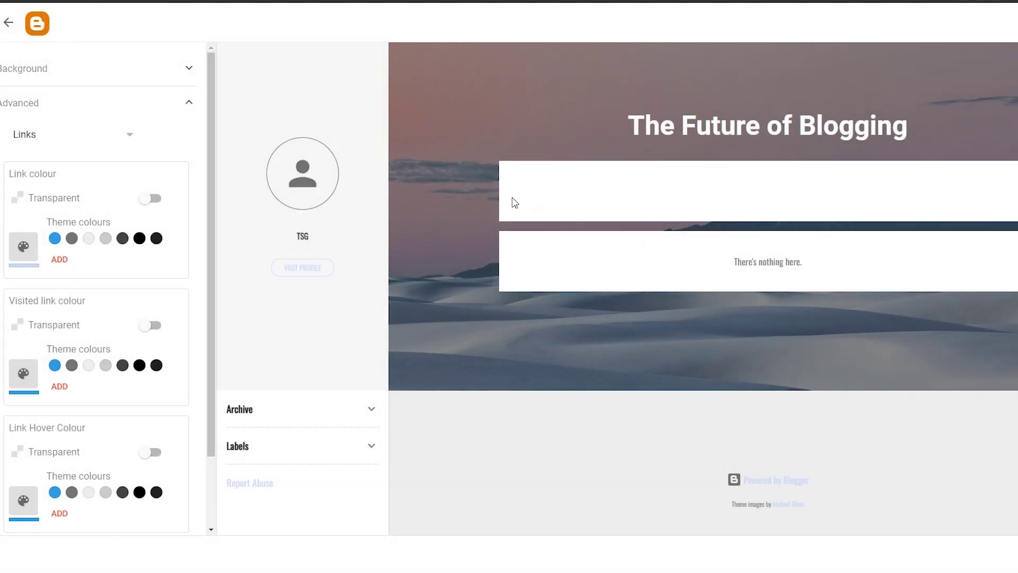
pyautogui.click(21, 249)
pyautogui.click(597, 204)
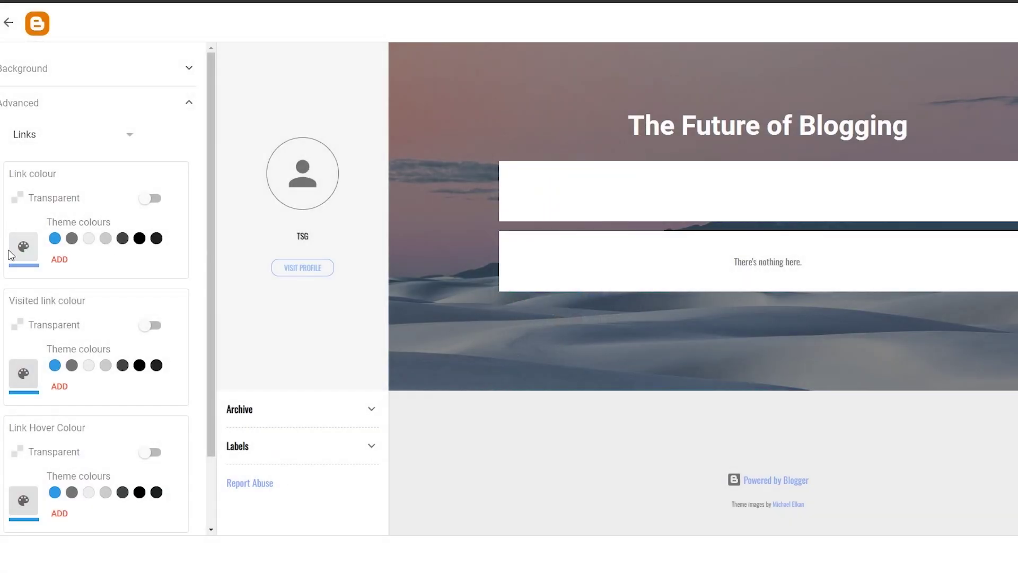
# Set the visited link colour to purple #BA67C8 and the link hover colour to blue #3367D6
pyautogui.click(24, 371)
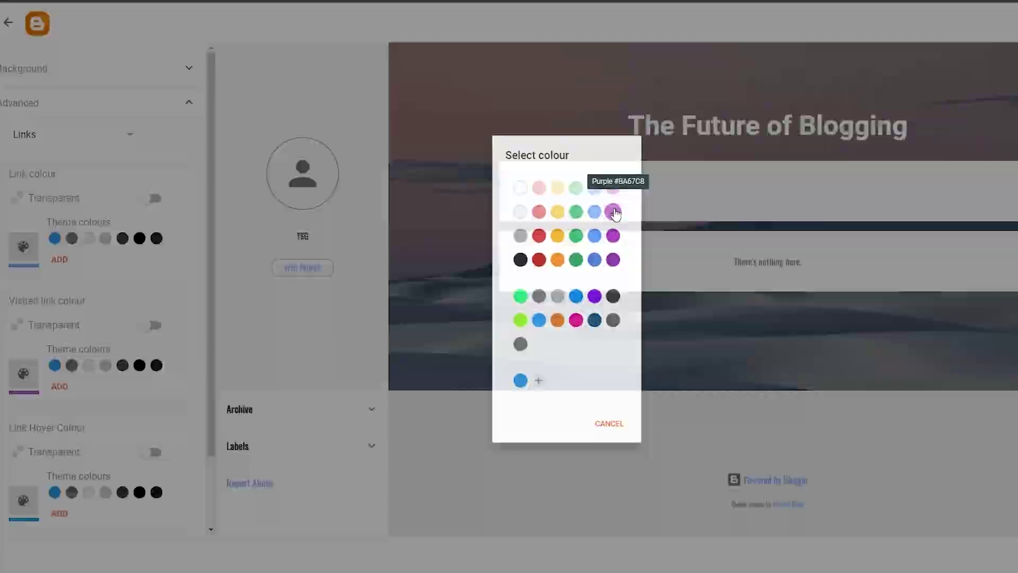
pyautogui.click(619, 204)
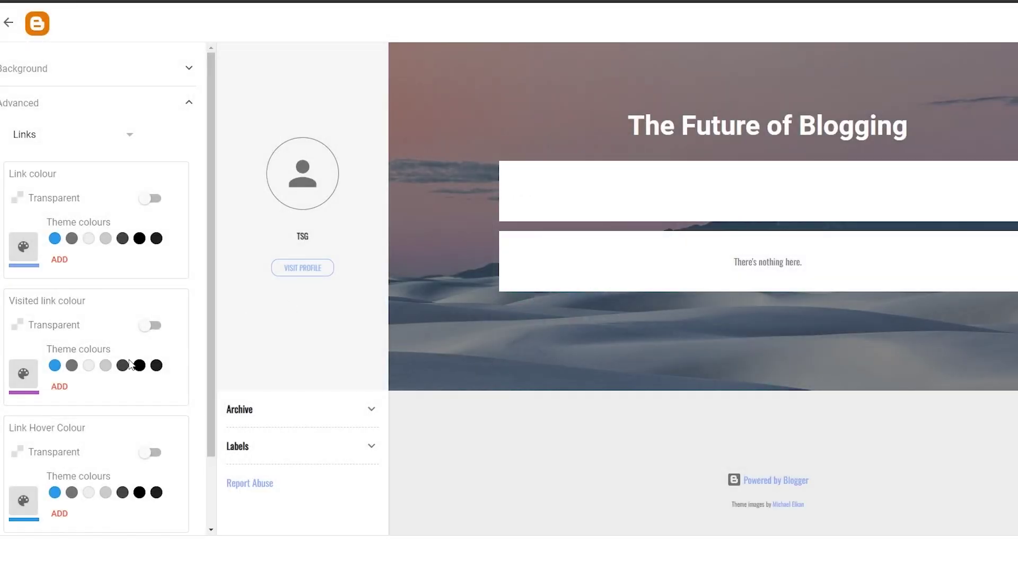
pyautogui.scroll(-1, 27, 442)
pyautogui.click(24, 440)
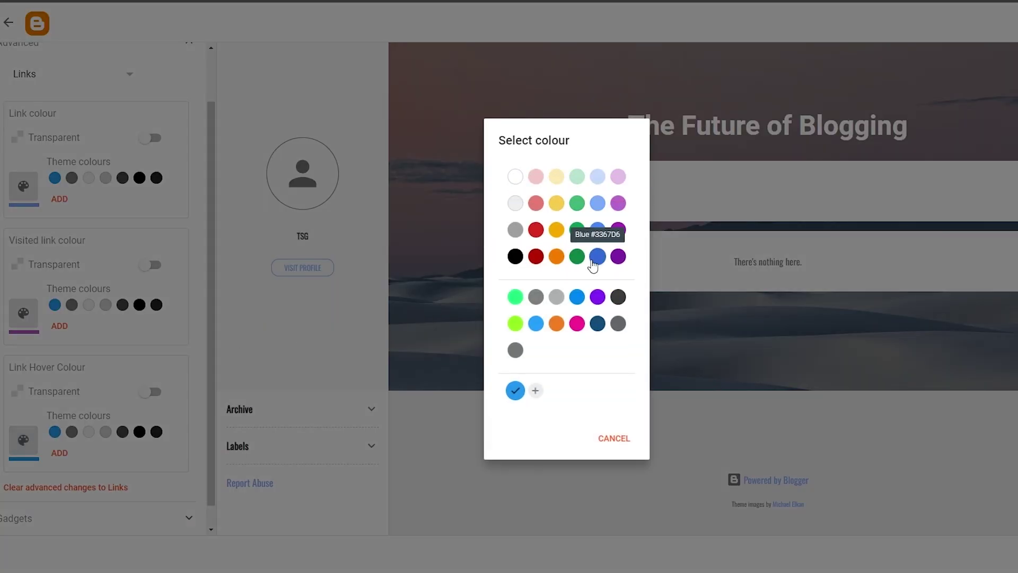
pyautogui.click(597, 257)
pyautogui.scroll(-1, 90, 481)
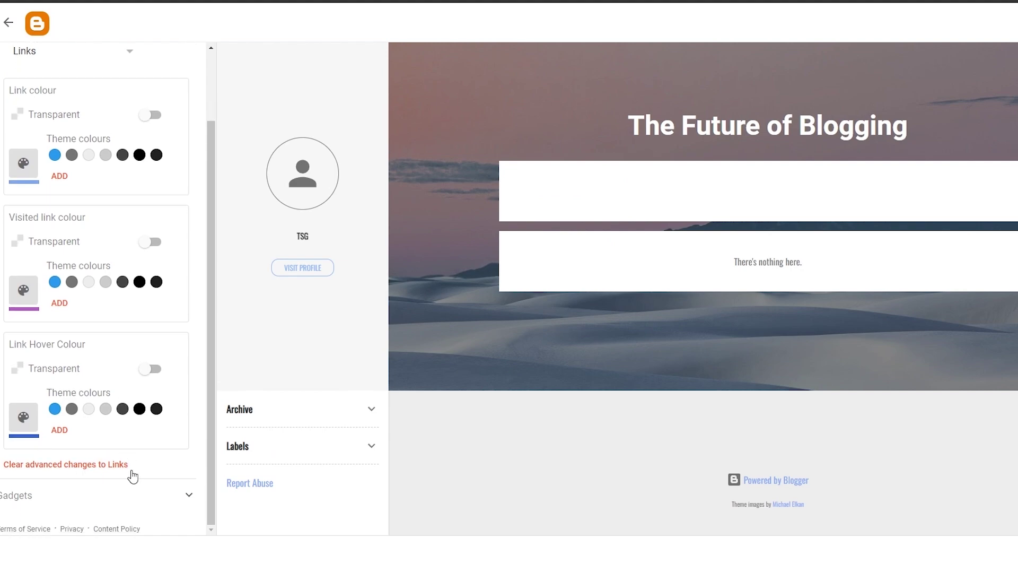
# Make the link colour, visited link colour and link hover colour all transparent
pyautogui.scroll(2, 154, 398)
pyautogui.click(150, 198)
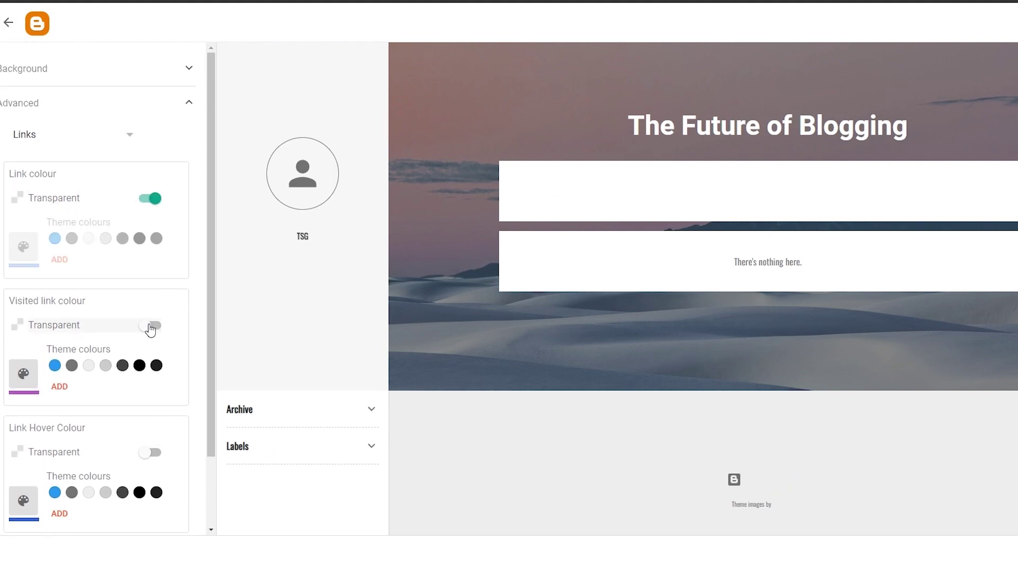
pyautogui.click(151, 325)
pyautogui.scroll(-1, 151, 345)
pyautogui.click(152, 367)
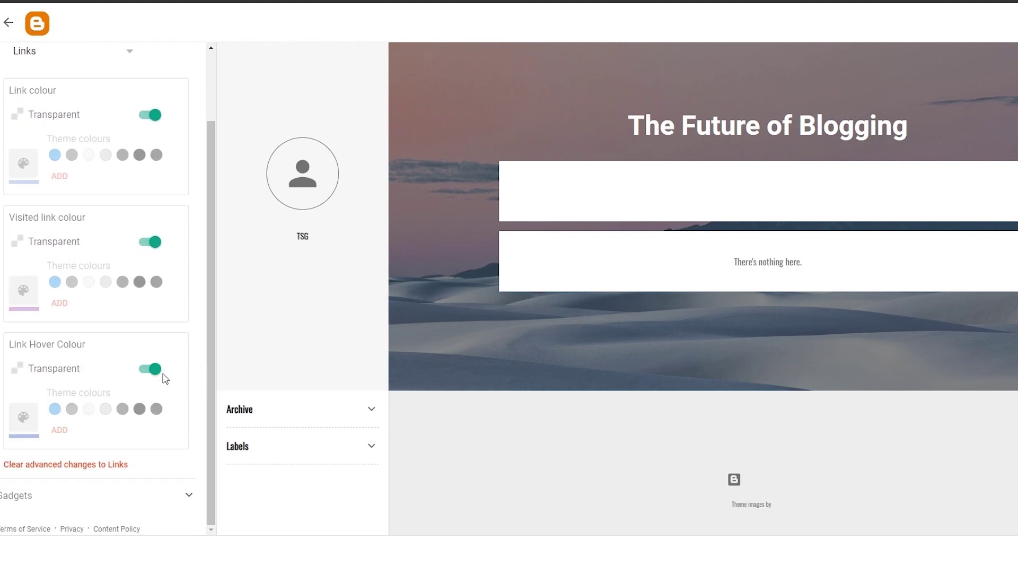
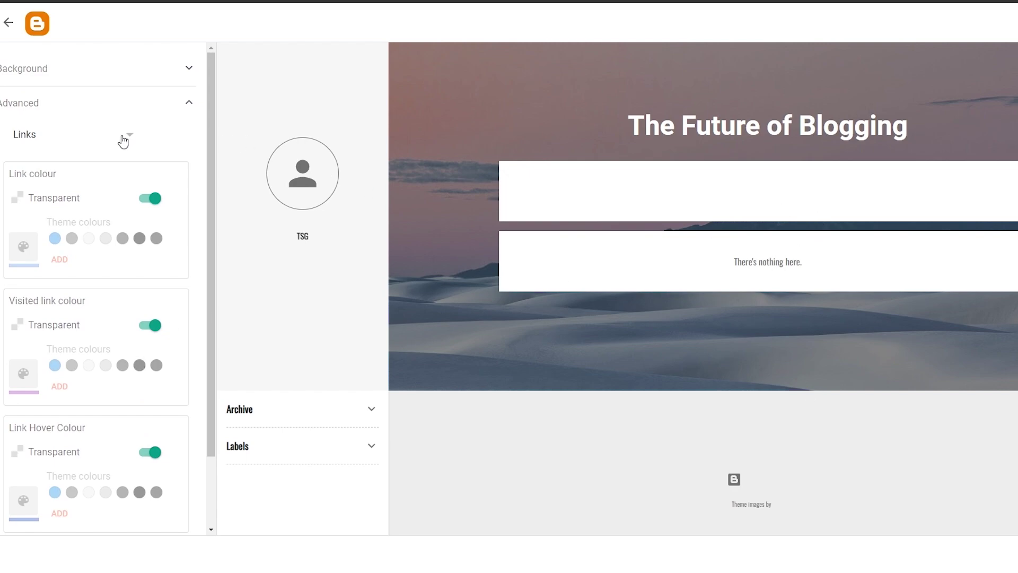
# Switch the advanced settings to Blog title, review its options and set the title font to Impact
pyautogui.click(123, 141)
pyautogui.click(125, 136)
pyautogui.click(125, 139)
pyautogui.click(88, 222)
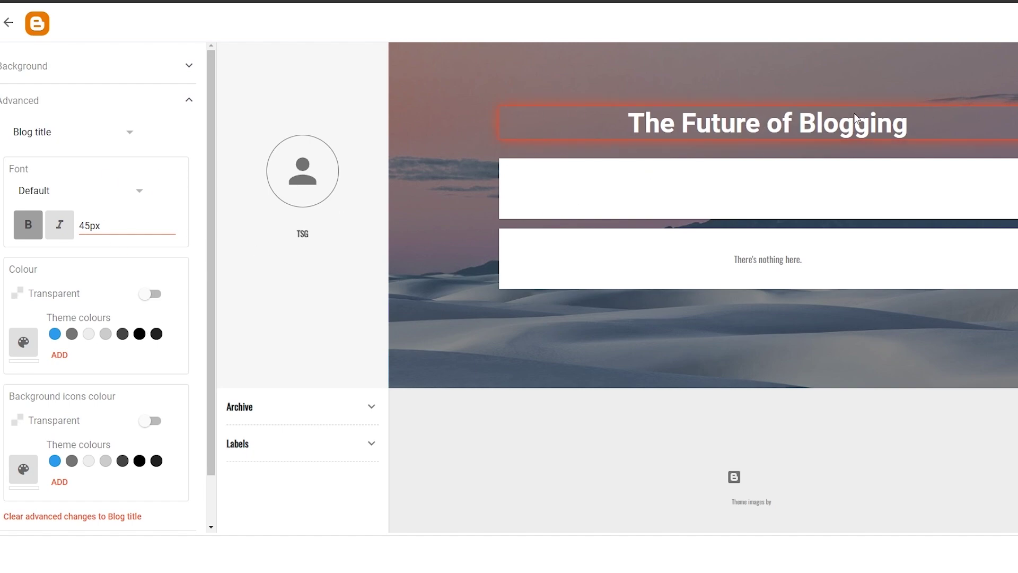
pyautogui.scroll(-1, 206, 346)
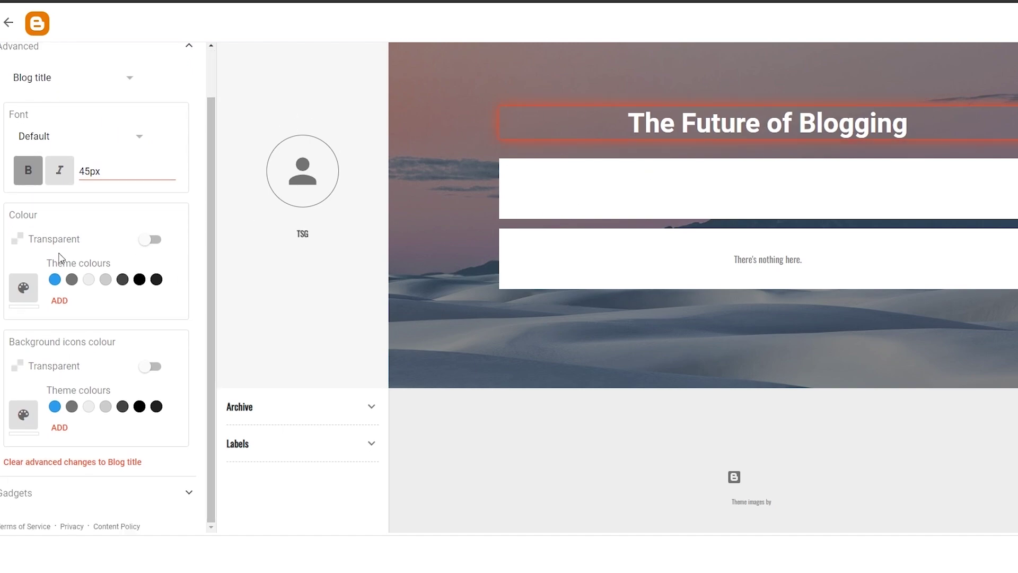
pyautogui.scroll(1, 60, 256)
pyautogui.scroll(1, 59, 256)
pyautogui.click(98, 191)
pyautogui.scroll(-3, 80, 260)
pyautogui.scroll(-5, 80, 259)
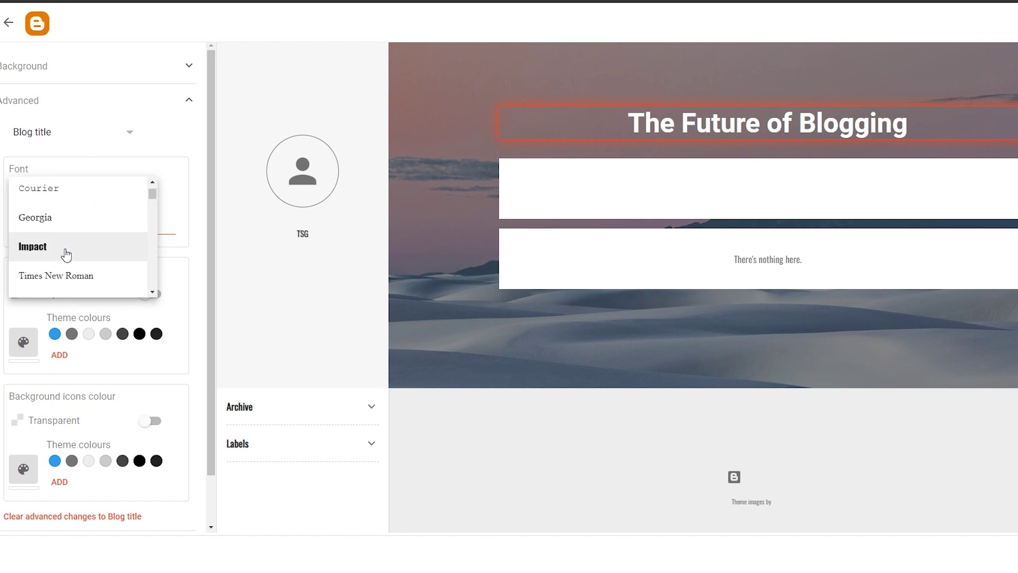
pyautogui.click(66, 255)
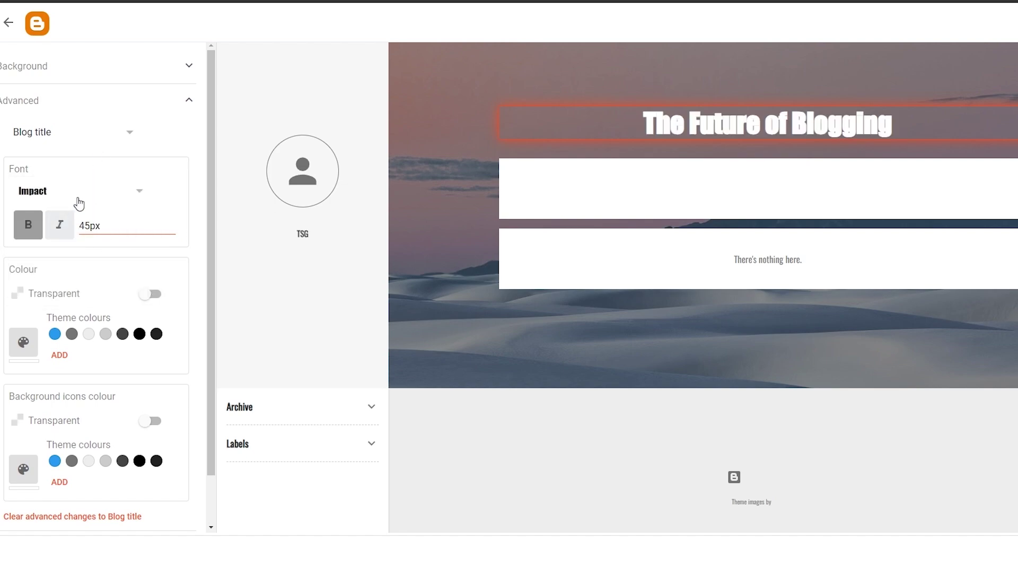
# Turn off bold for the blog title and set its font size to 55px
pyautogui.click(17, 228)
pyautogui.click(17, 228)
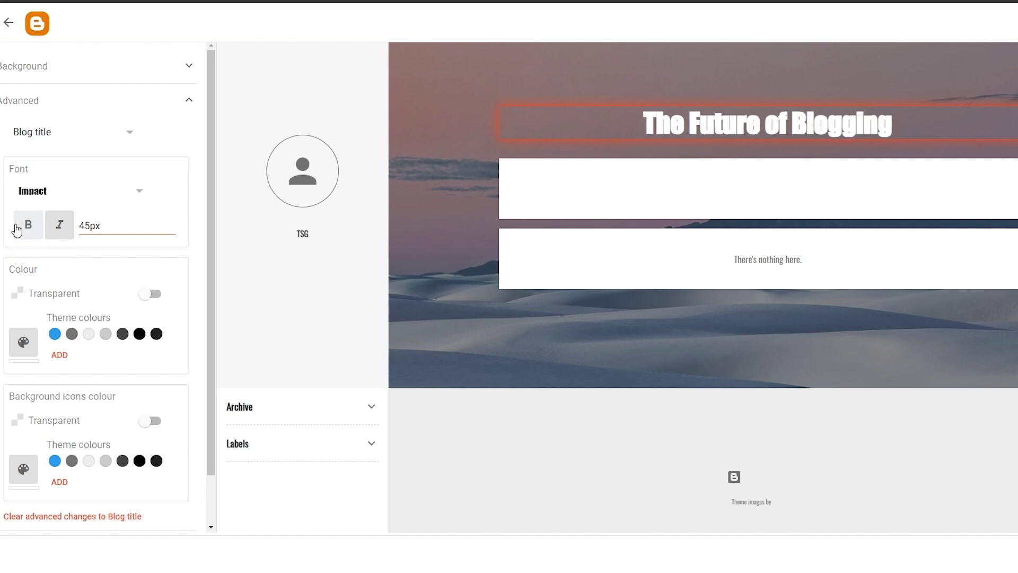
pyautogui.click(17, 228)
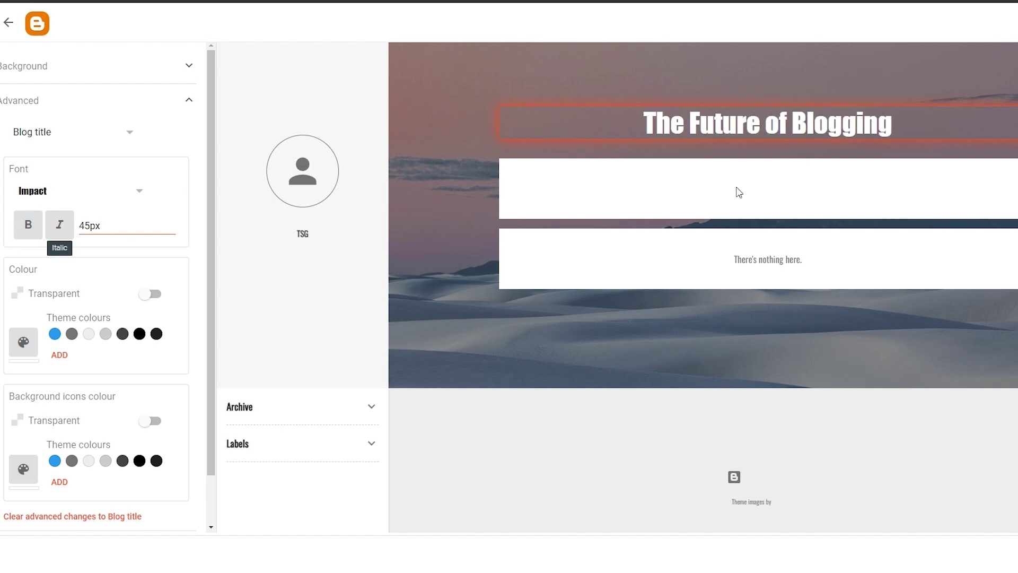
pyautogui.click(80, 192)
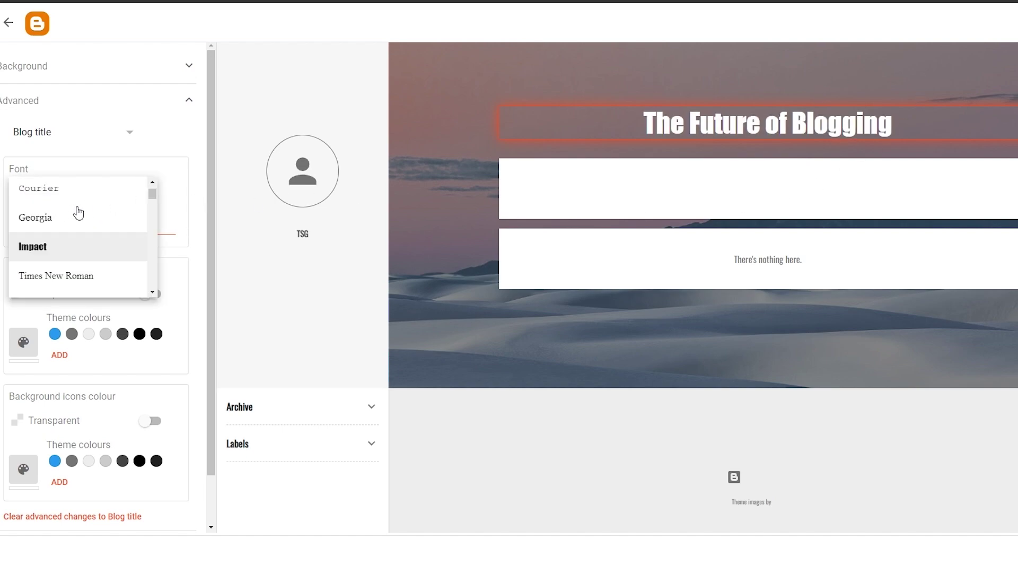
pyautogui.click(159, 216)
pyautogui.click(99, 228)
pyautogui.moveTo(79, 225); pyautogui.dragTo(97, 226)
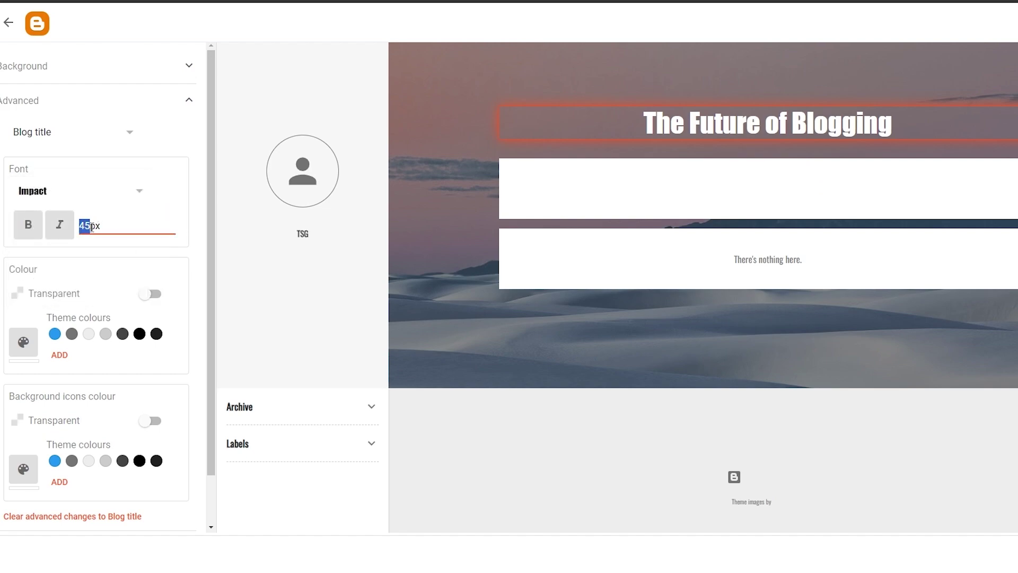
pyautogui.write('55')
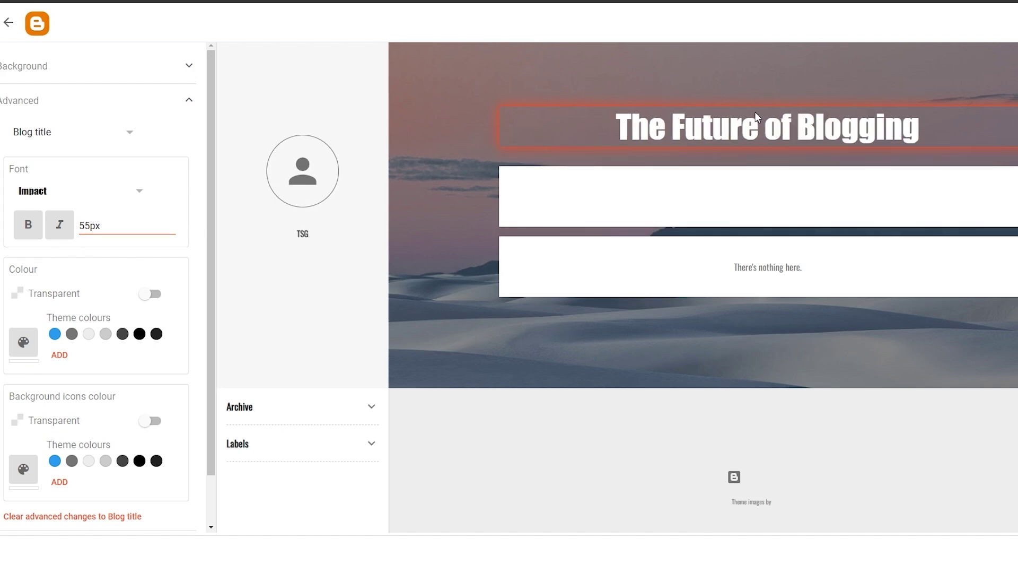
pyautogui.scroll(-1, 158, 362)
pyautogui.scroll(1, 103, 414)
# Look through the list of page elements that can be styled, including popular posts, post navigation, sidebar and author profile
pyautogui.click(124, 139)
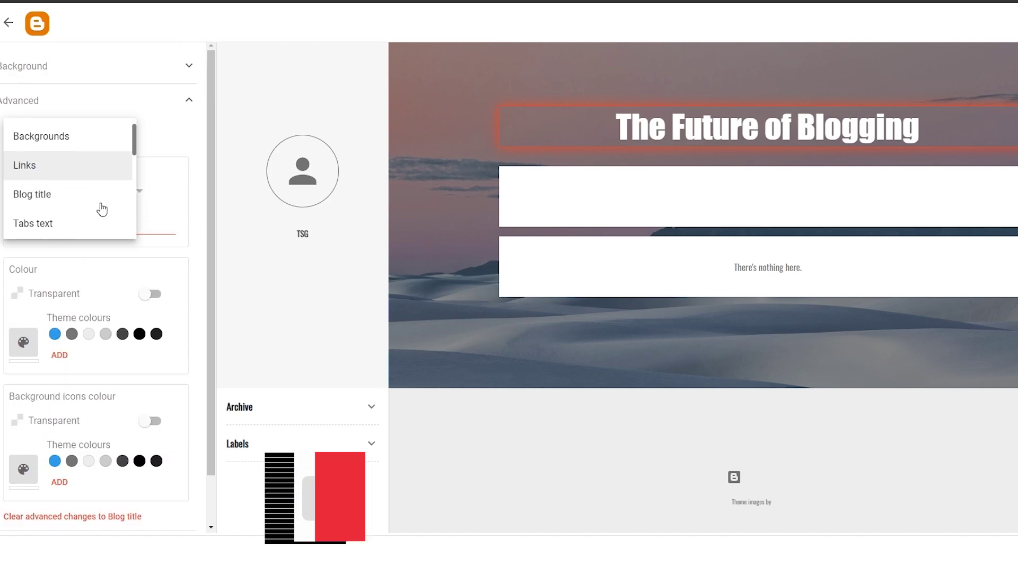
pyautogui.scroll(-3, 79, 220)
pyautogui.scroll(3, 80, 223)
pyautogui.scroll(-4, 82, 218)
pyautogui.scroll(2, 85, 212)
pyautogui.scroll(3, 87, 202)
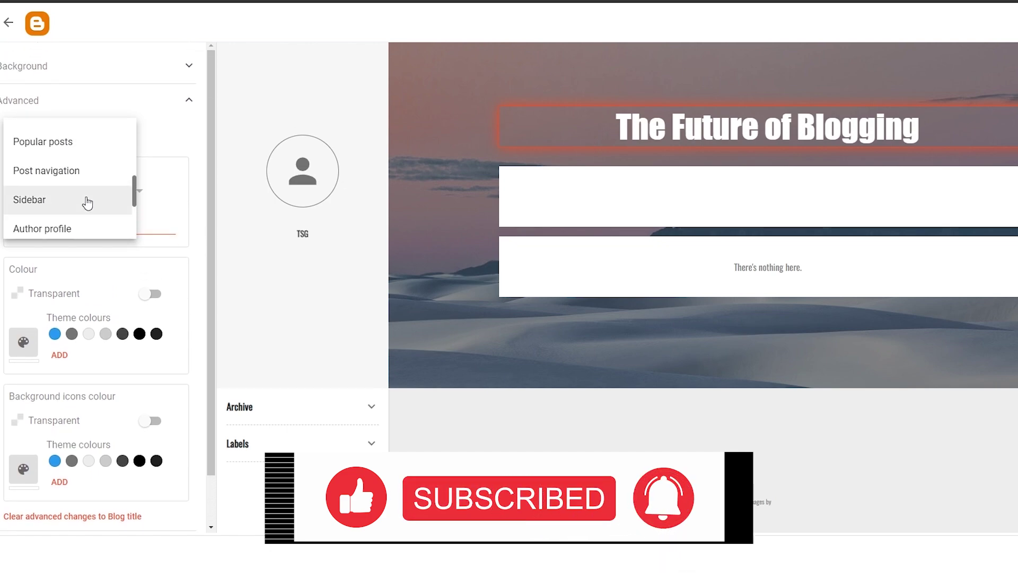
# Look through the remaining page elements that can be styled, including labels and attribution, and close the advanced settings
pyautogui.scroll(-2, 88, 203)
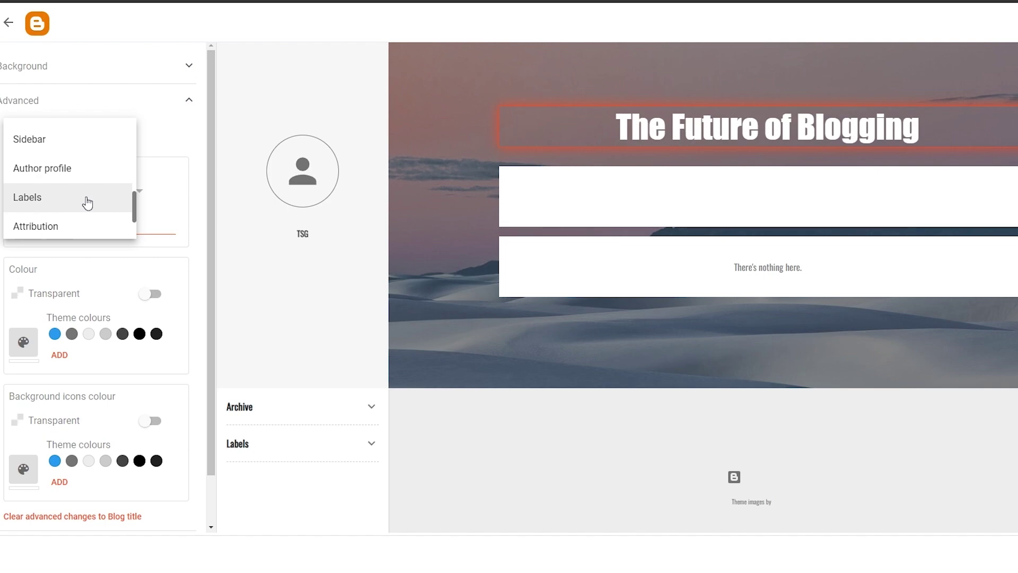
pyautogui.scroll(5, 106, 169)
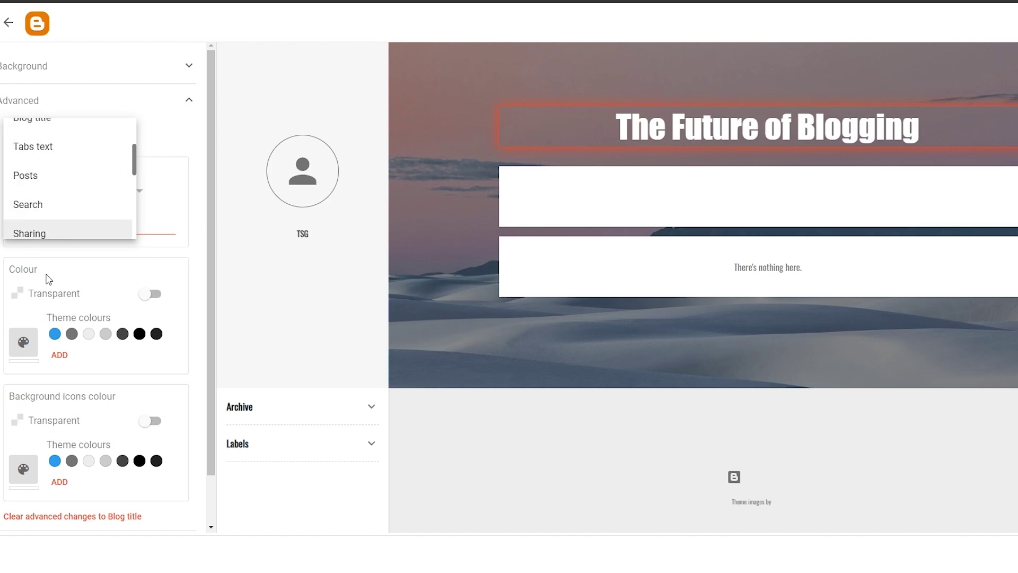
pyautogui.click(157, 104)
pyautogui.click(186, 105)
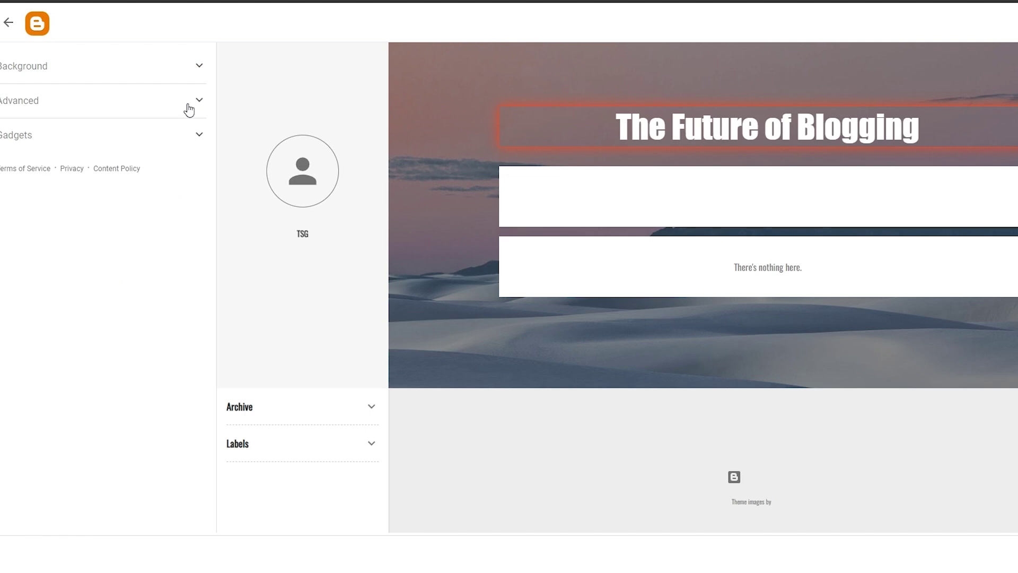
# Open the gadget settings, look through the available gadgets and show the options for the Labels gadget
pyautogui.click(178, 144)
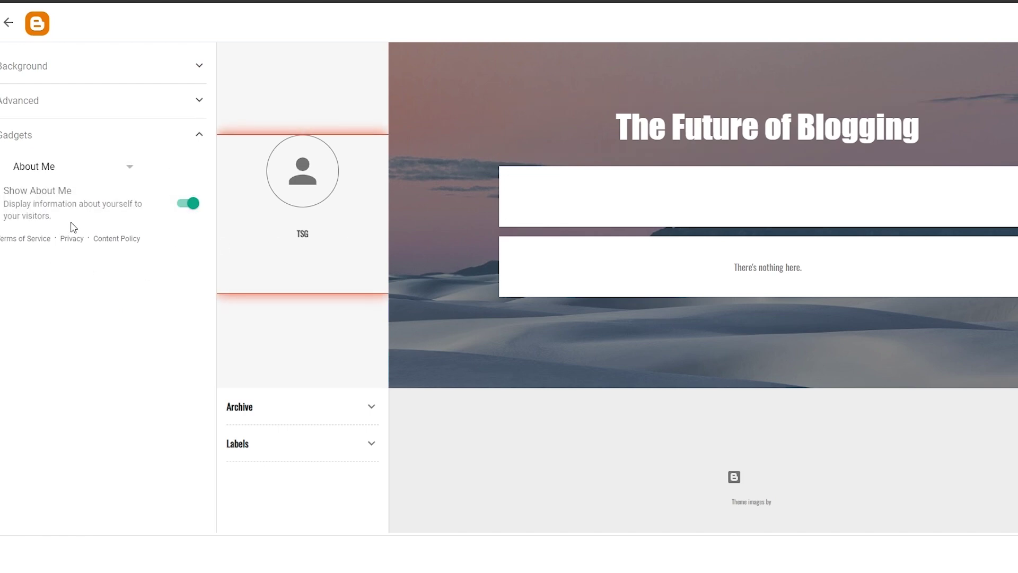
pyautogui.click(132, 179)
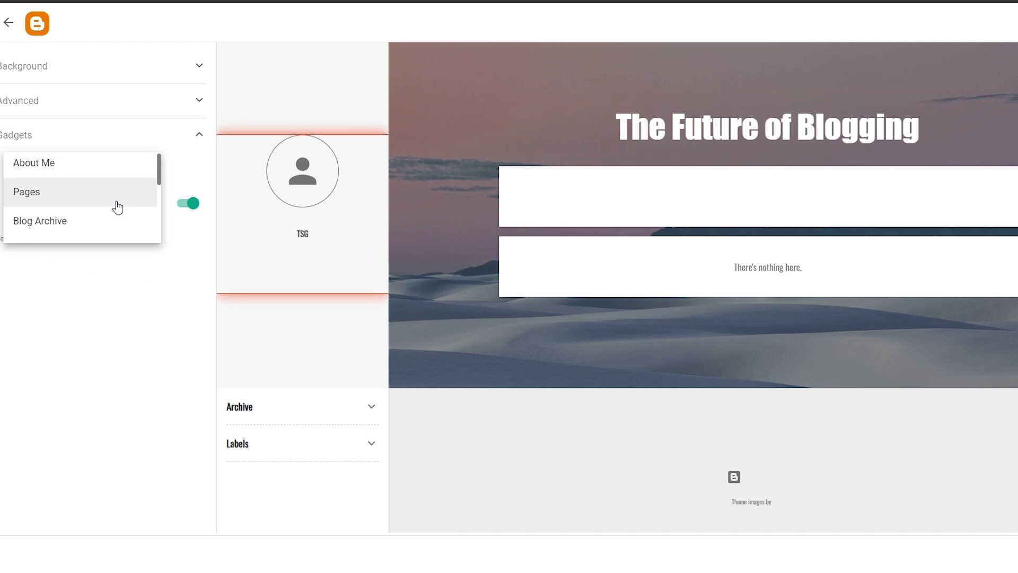
pyautogui.scroll(-3, 117, 215)
pyautogui.scroll(3, 91, 234)
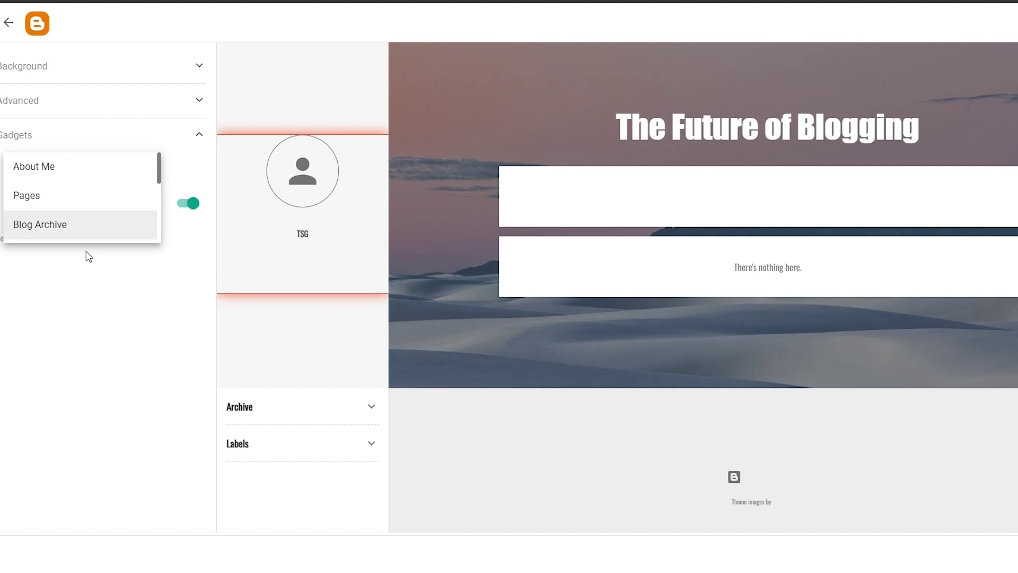
pyautogui.scroll(-2, 88, 207)
pyautogui.scroll(-1, 95, 208)
pyautogui.scroll(1, 94, 208)
pyautogui.click(94, 207)
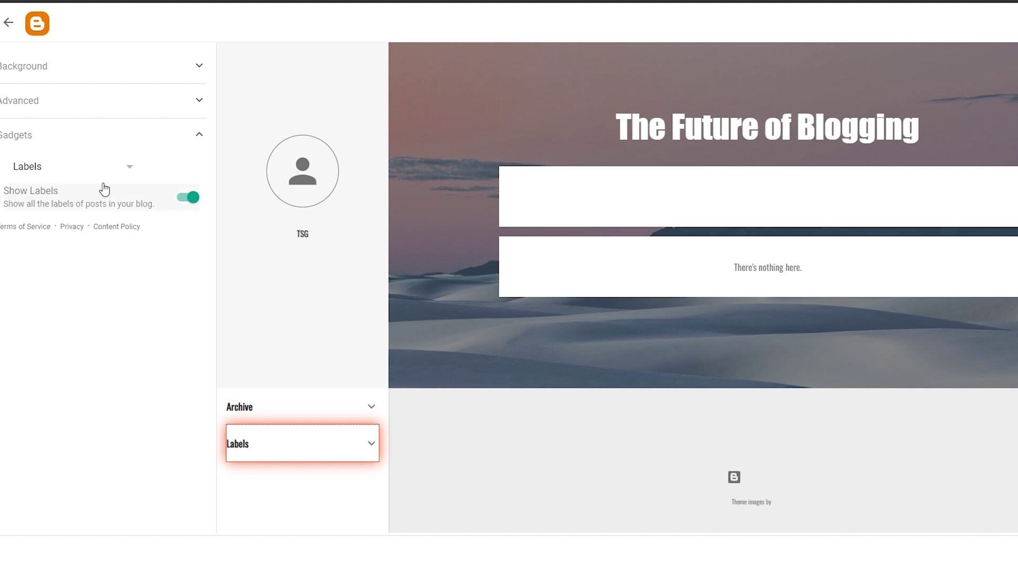
# Review the Featured post gadget and try switching its display off and back on
pyautogui.click(137, 177)
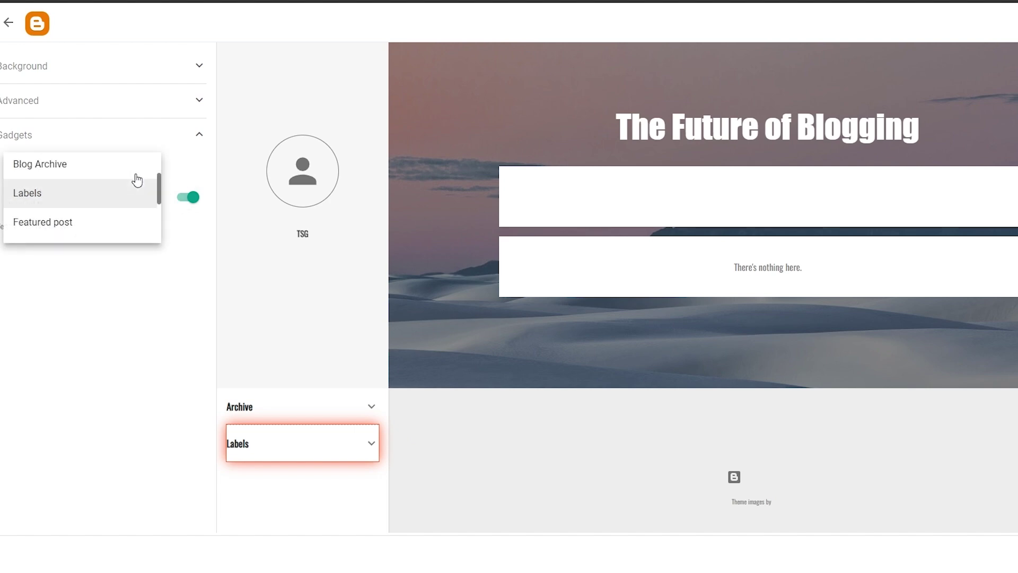
pyautogui.click(97, 229)
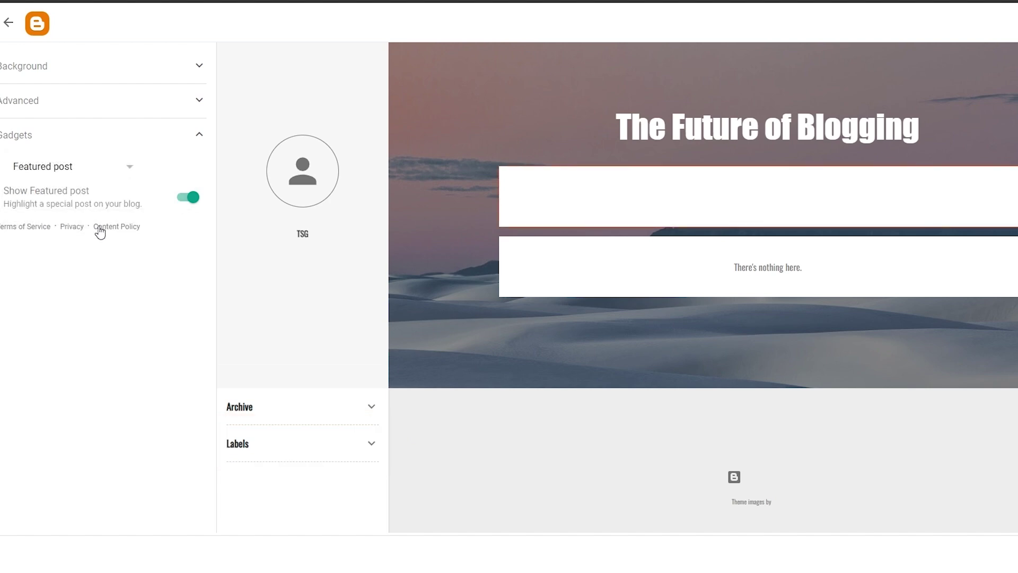
pyautogui.click(183, 198)
pyautogui.click(183, 199)
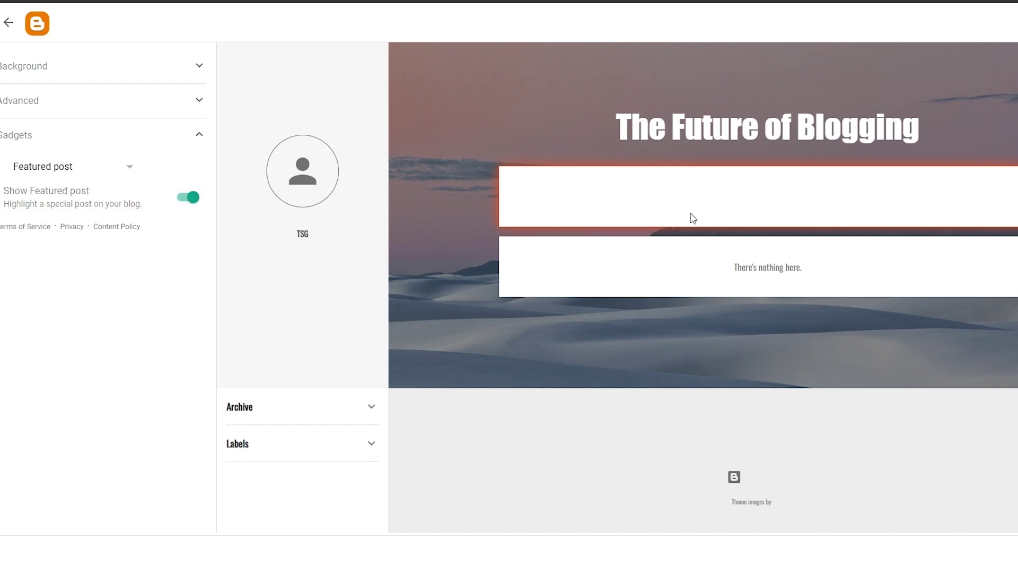
# Review the Popular Posts gadget, try its display switch off and back on, and read its description
pyautogui.click(66, 167)
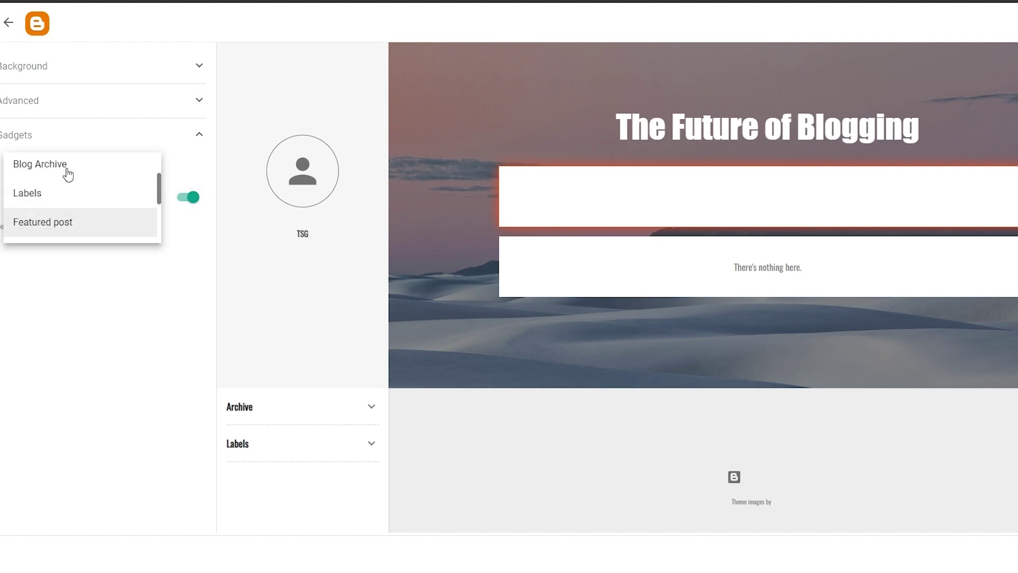
pyautogui.scroll(-2, 71, 212)
pyautogui.click(73, 195)
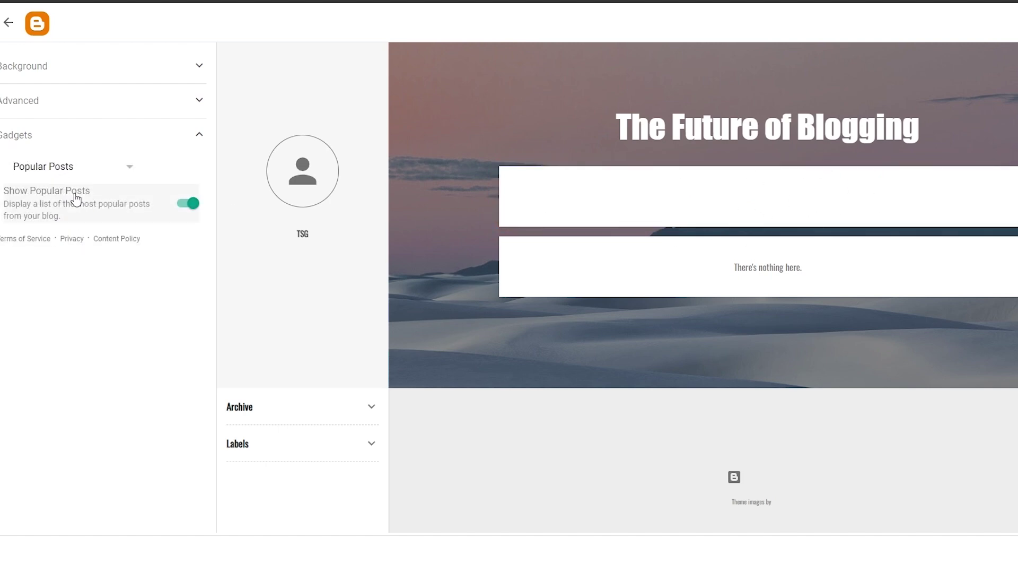
pyautogui.click(190, 207)
pyautogui.click(190, 208)
pyautogui.moveTo(65, 204); pyautogui.dragTo(68, 218)
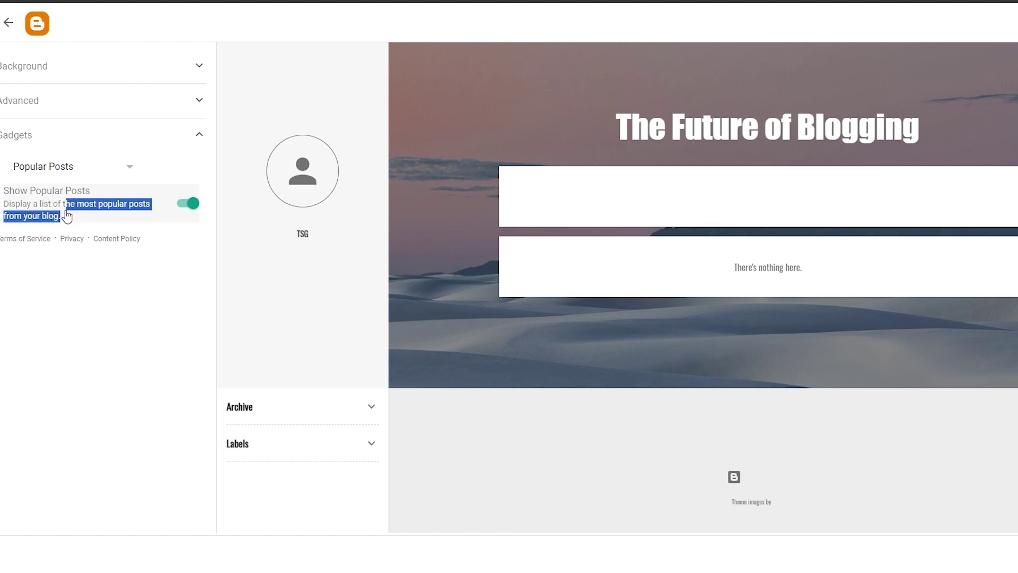
pyautogui.click(166, 357)
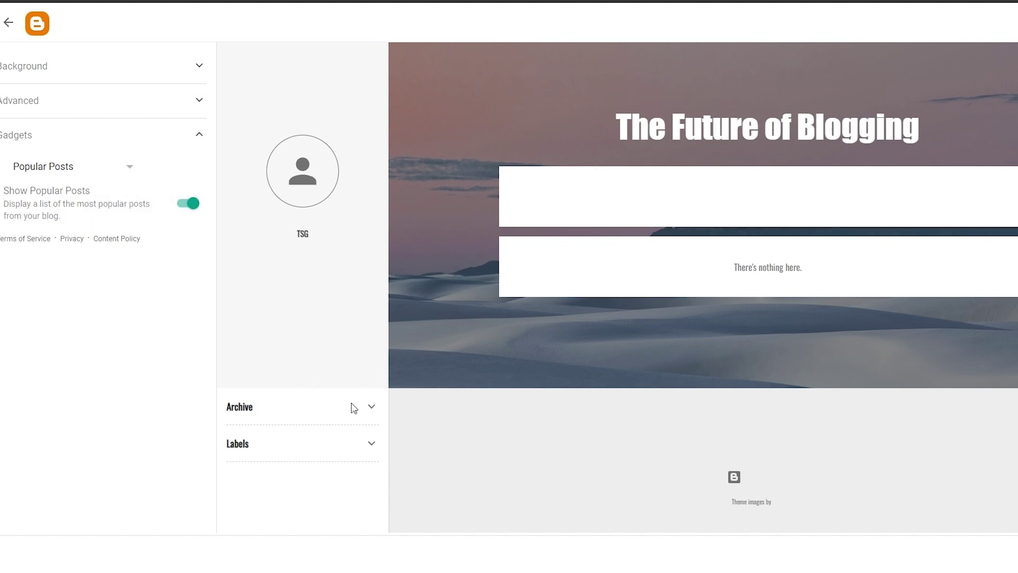
# Look through the full gadget list, from About Me down to Search This Blog and Report Abuse
pyautogui.click(126, 166)
pyautogui.scroll(-3, 114, 186)
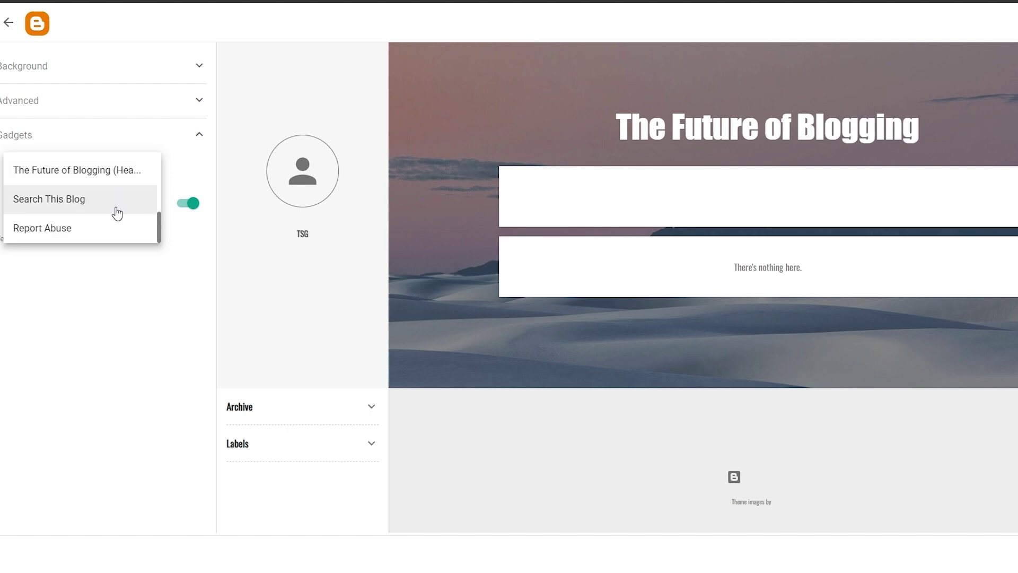
pyautogui.scroll(1, 152, 196)
pyautogui.scroll(3, 98, 221)
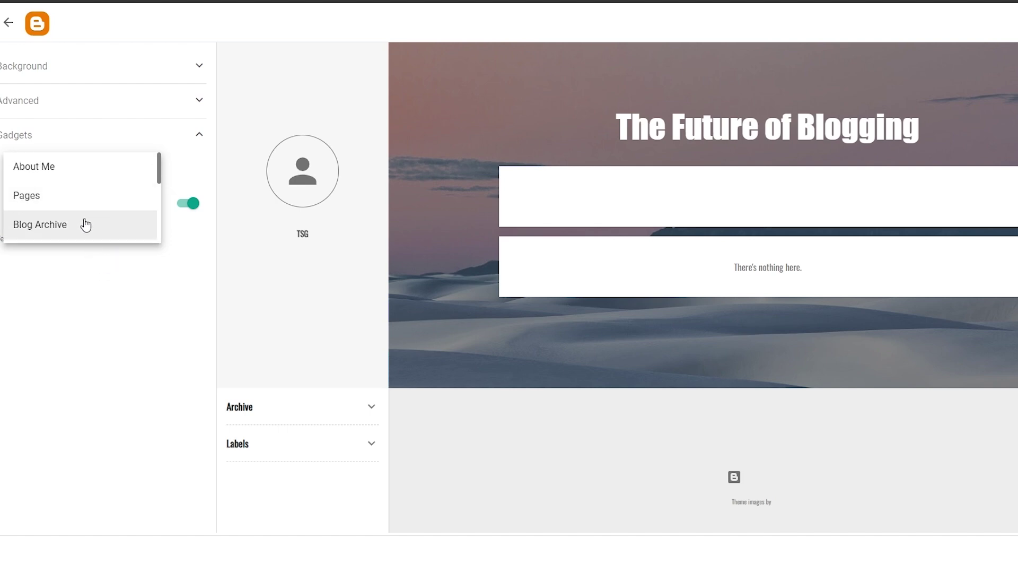
pyautogui.scroll(-2, 95, 222)
pyautogui.scroll(-2, 98, 213)
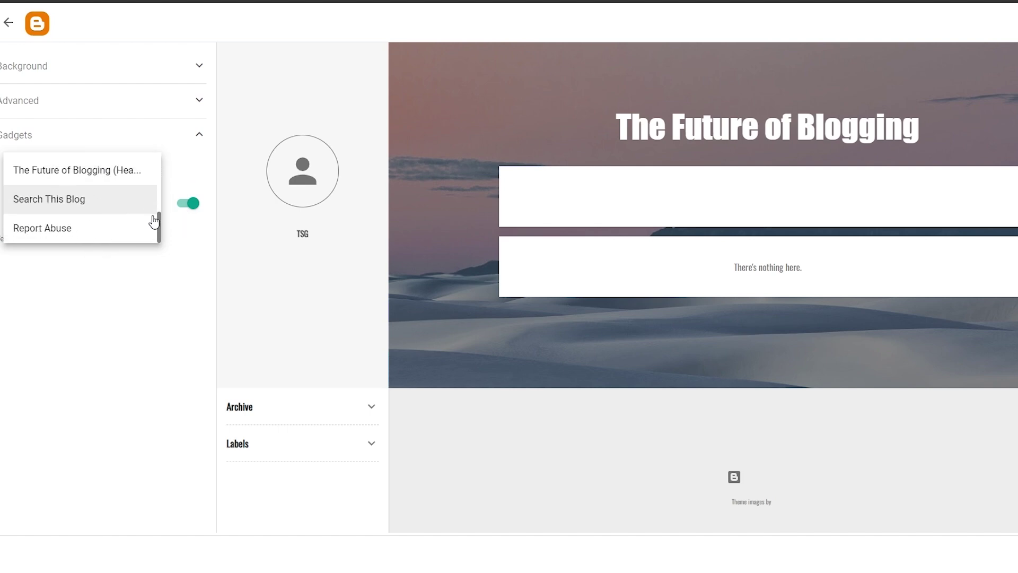
# Close the gadget settings, save the theme customisation to the blog and return to the theme overview
pyautogui.click(200, 325)
pyautogui.click(200, 136)
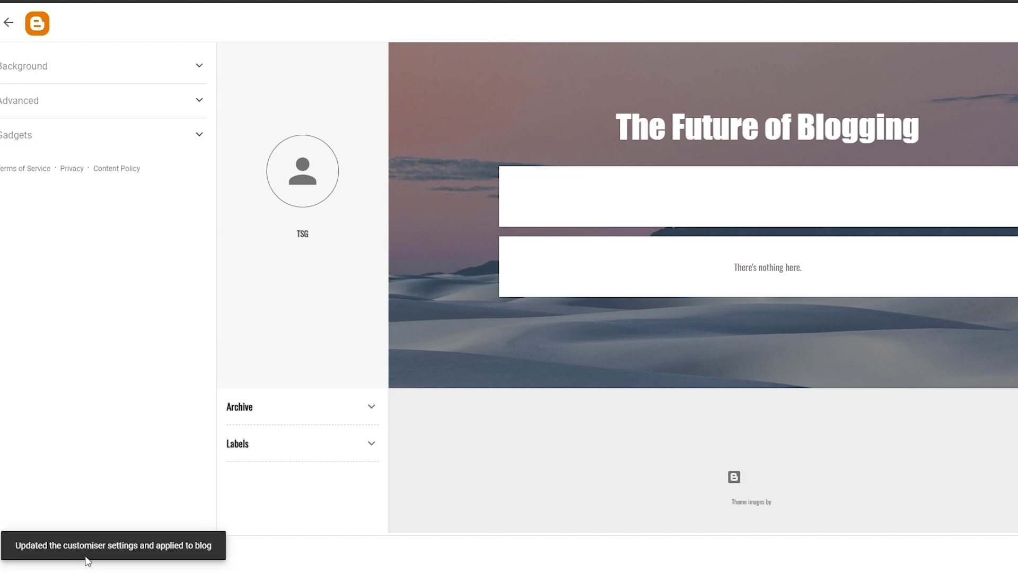
pyautogui.click(9, 23)
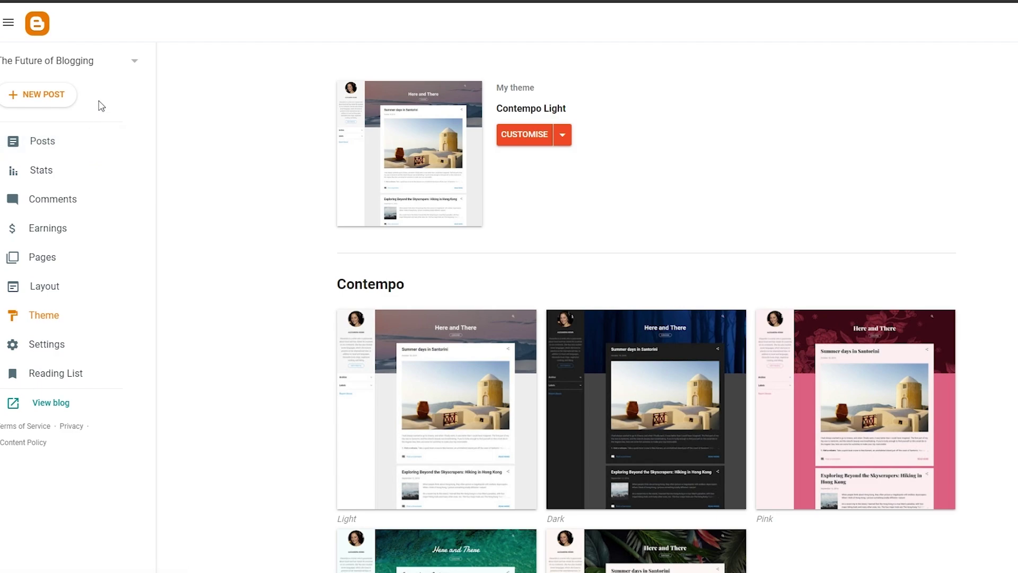
# Look at the blank new post editor, return to the dashboard and view the list of existing blogs
pyautogui.click(51, 97)
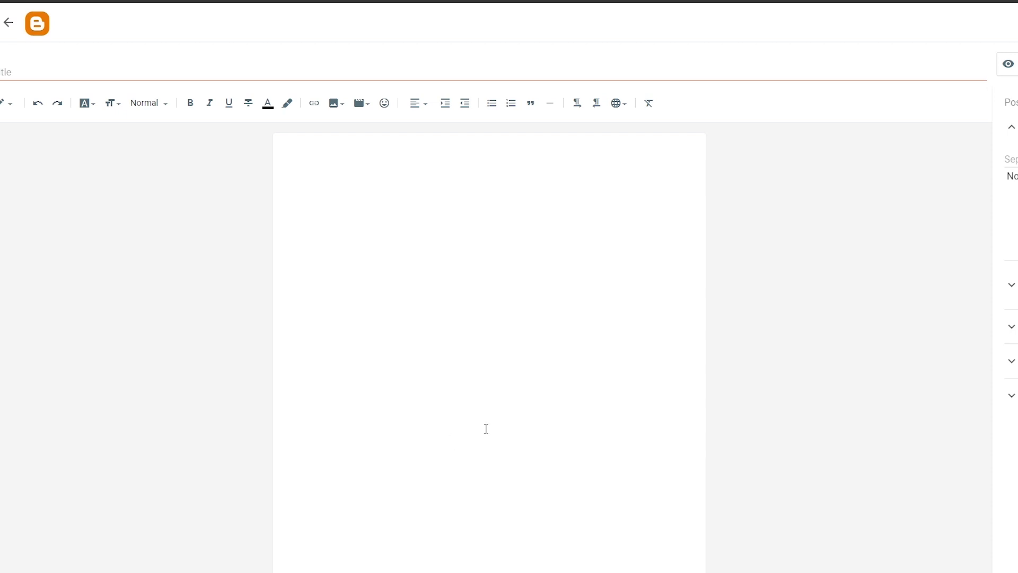
pyautogui.click(8, 22)
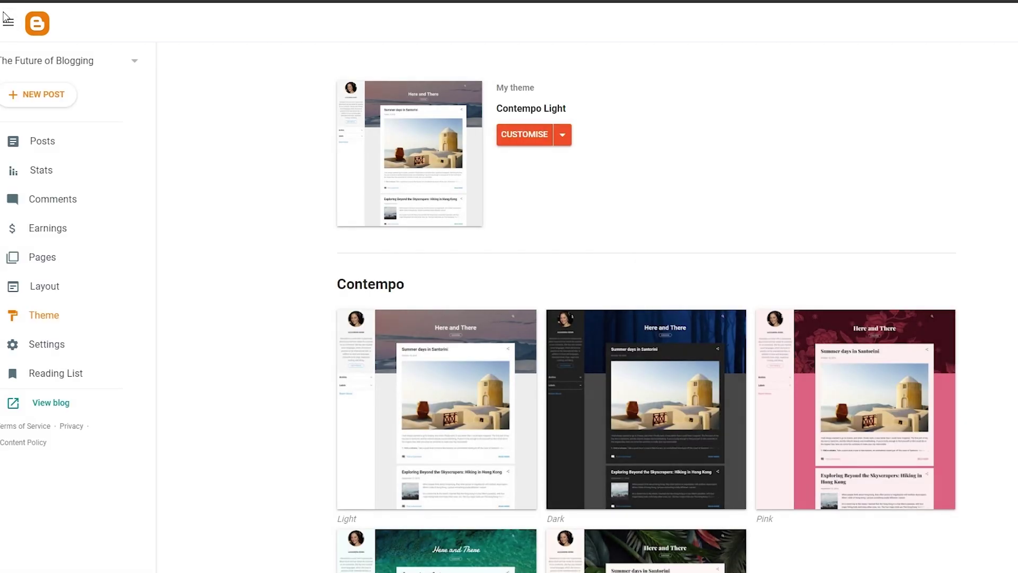
pyautogui.click(125, 70)
pyautogui.click(170, 72)
pyautogui.click(61, 64)
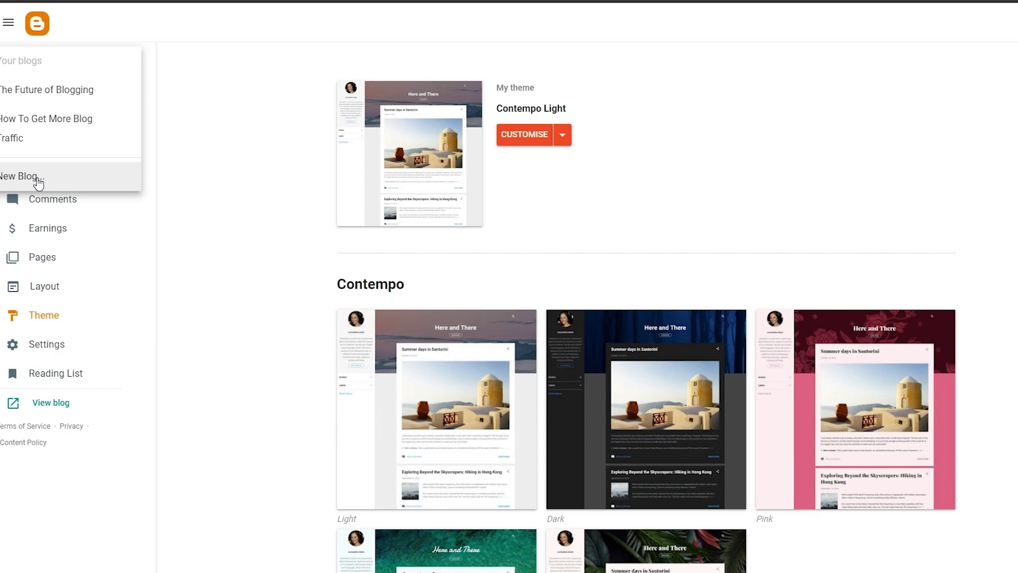
pyautogui.click(301, 160)
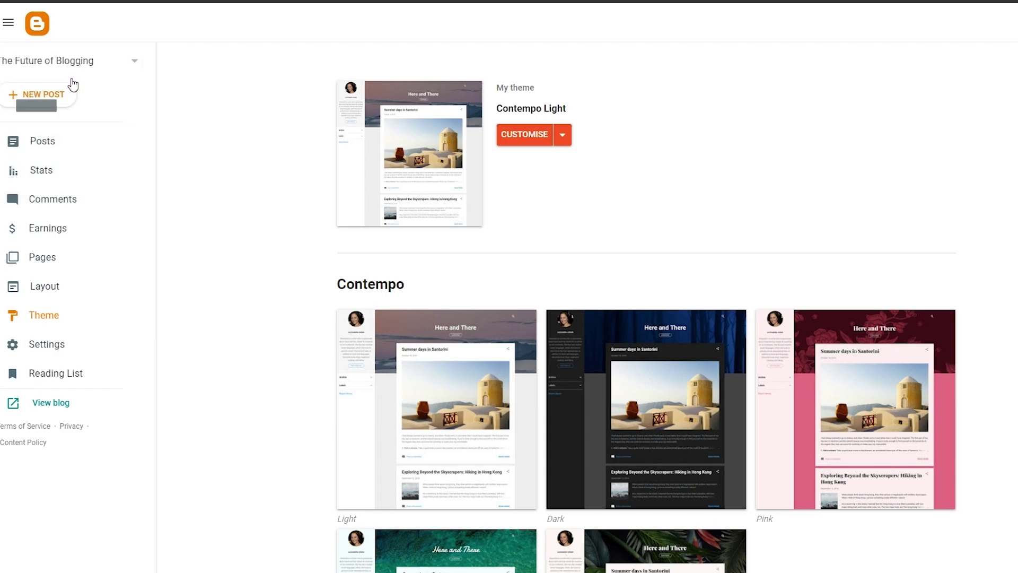
# Create a new blog titled "Creating DIY Pantry Staples: Homemade Goodness in Every Bite" with the address Creating-DIY-Pantry-Staples.blogspot.com
pyautogui.click(96, 62)
pyautogui.click(40, 179)
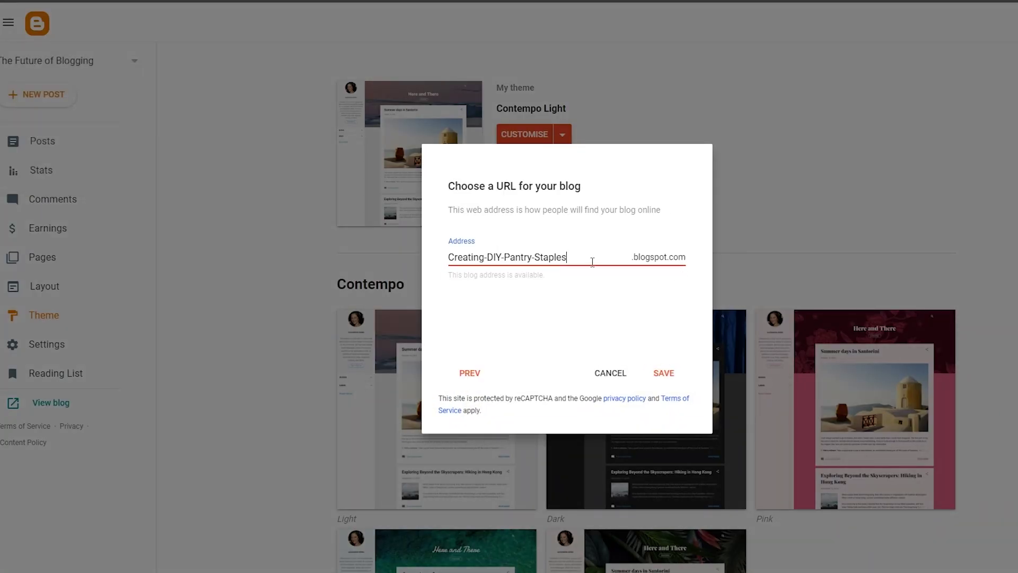
pyautogui.click(469, 373)
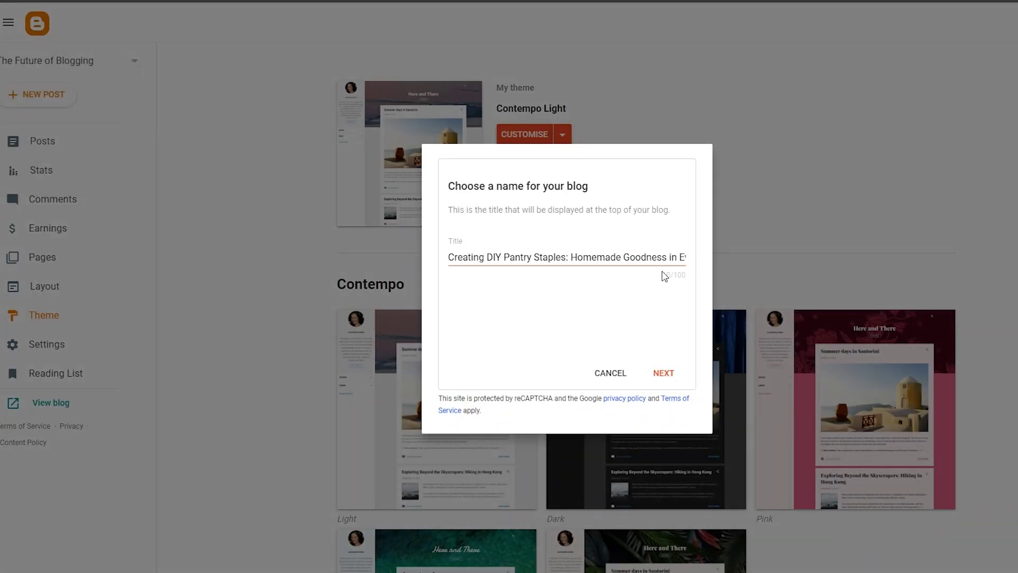
pyautogui.moveTo(582, 259); pyautogui.dragTo(716, 273)
pyautogui.click(664, 372)
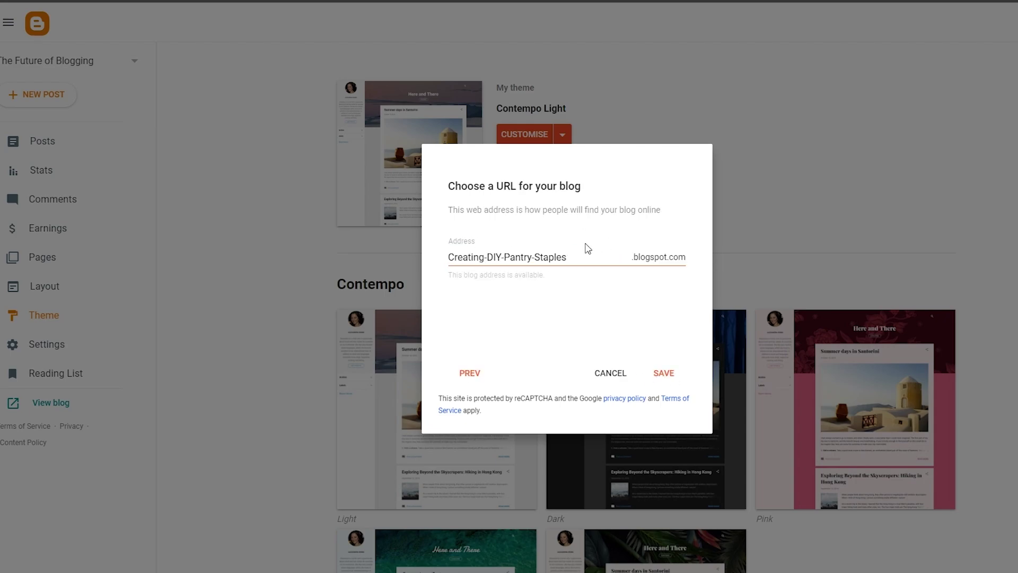
pyautogui.click(661, 377)
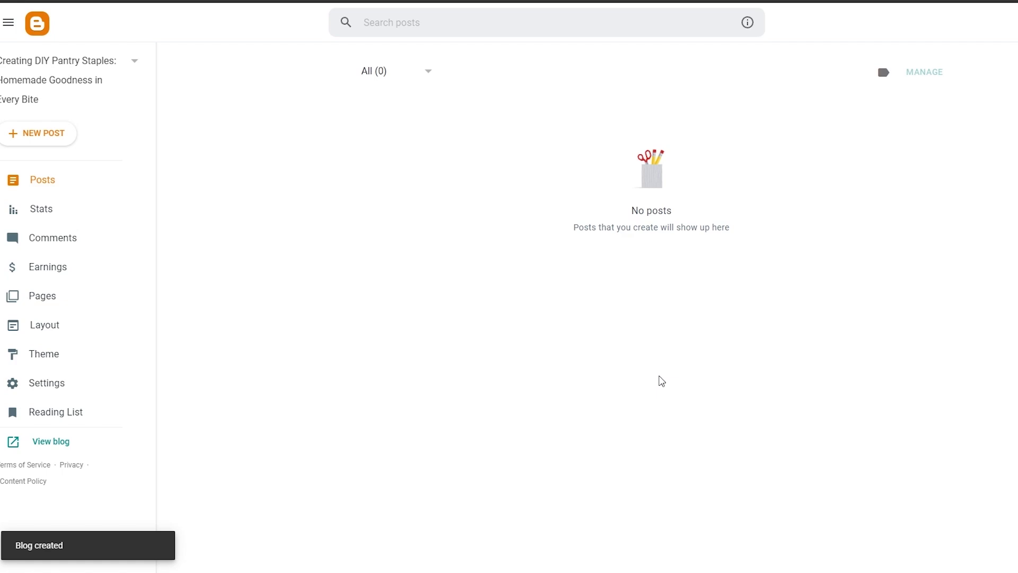
# Start a new post in the pantry staples blog and paste the copied article into its body
pyautogui.click(41, 134)
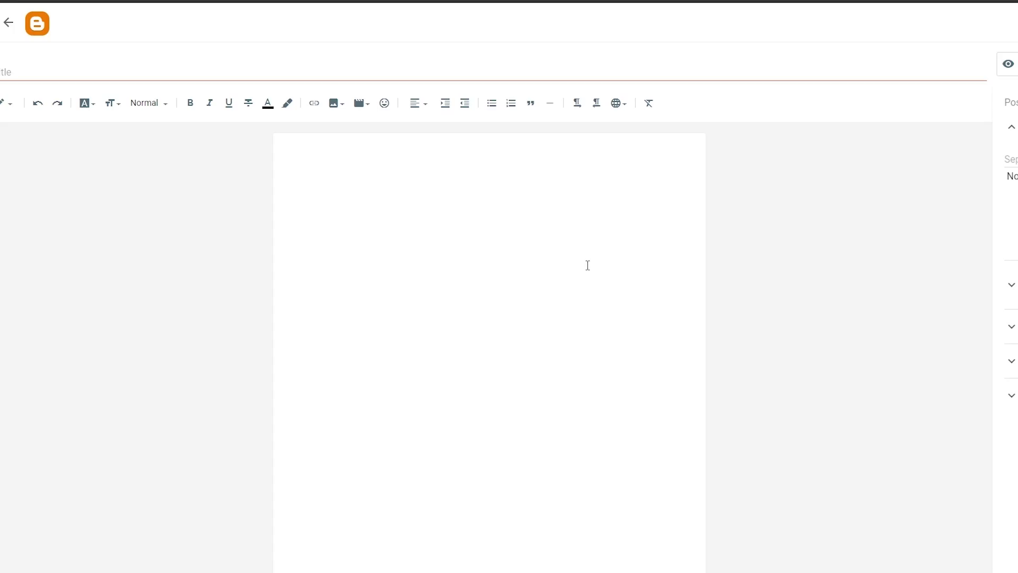
pyautogui.click(415, 244)
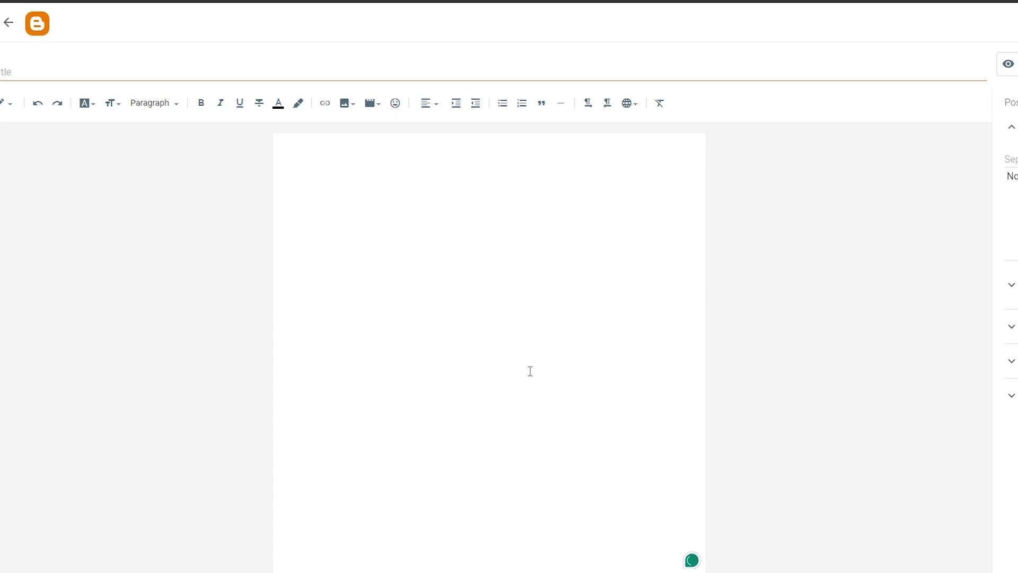
pyautogui.hotkey('ctrl', 'v')
# Remove the double asterisks before and after the title line at the start of the article
pyautogui.click(440, 259)
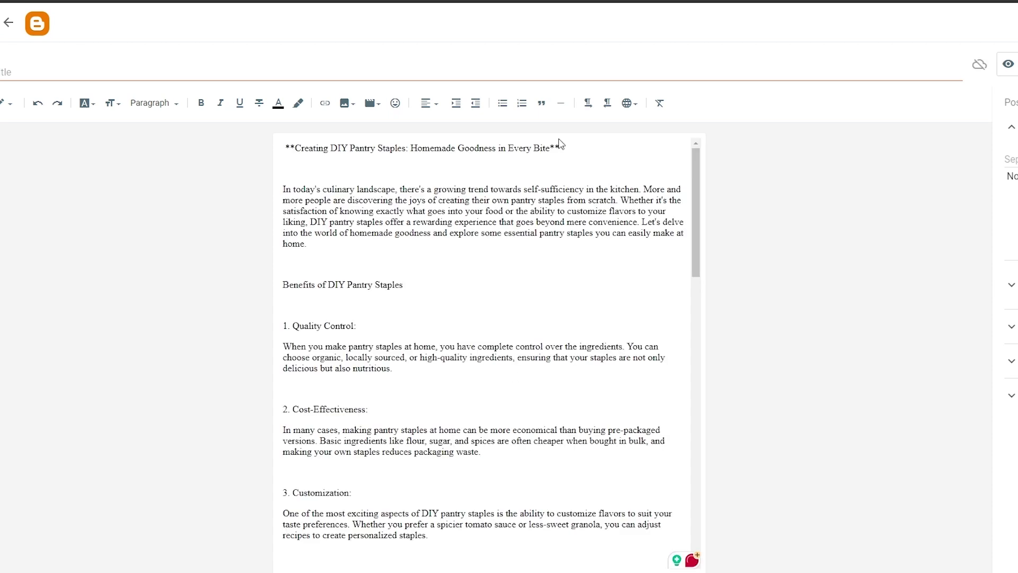
pyautogui.press('BackSpace')
pyautogui.press('BackSpace')
pyautogui.click(290, 149)
pyautogui.press('BackSpace')
pyautogui.press('BackSpace')
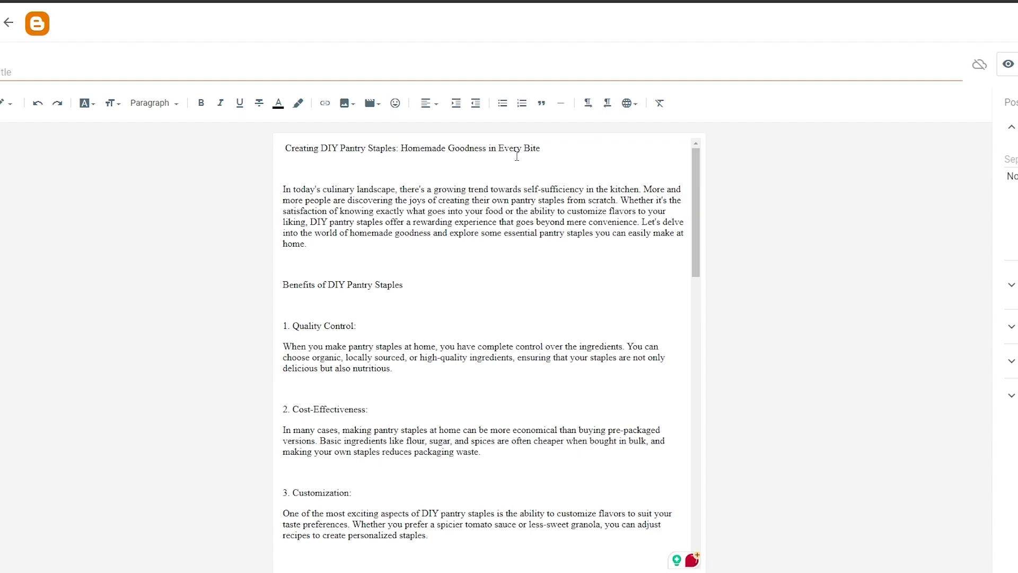
# Centre the article's title line and format it with the Heading style
pyautogui.tripleClick(556, 148)
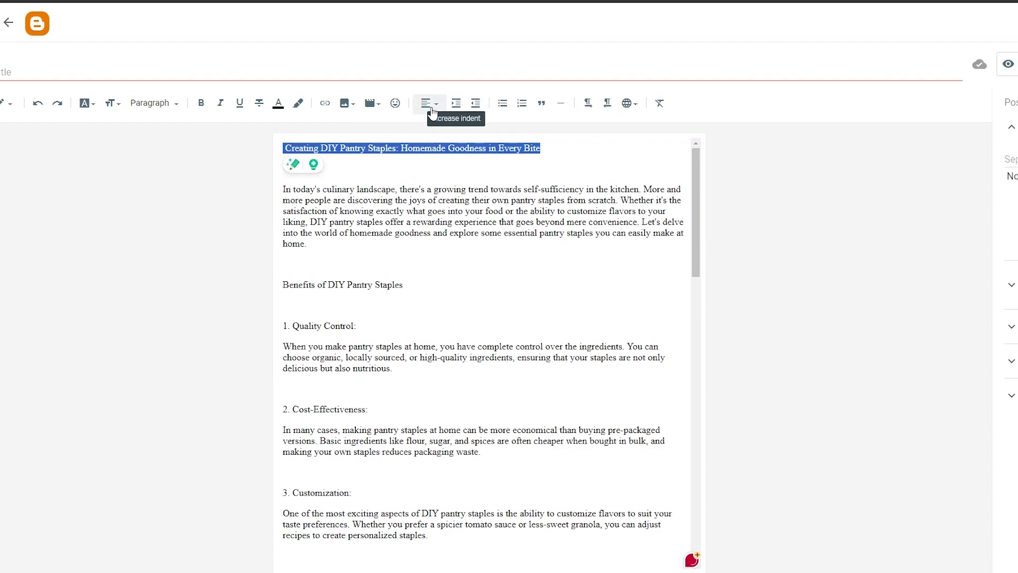
pyautogui.click(430, 102)
pyautogui.click(461, 137)
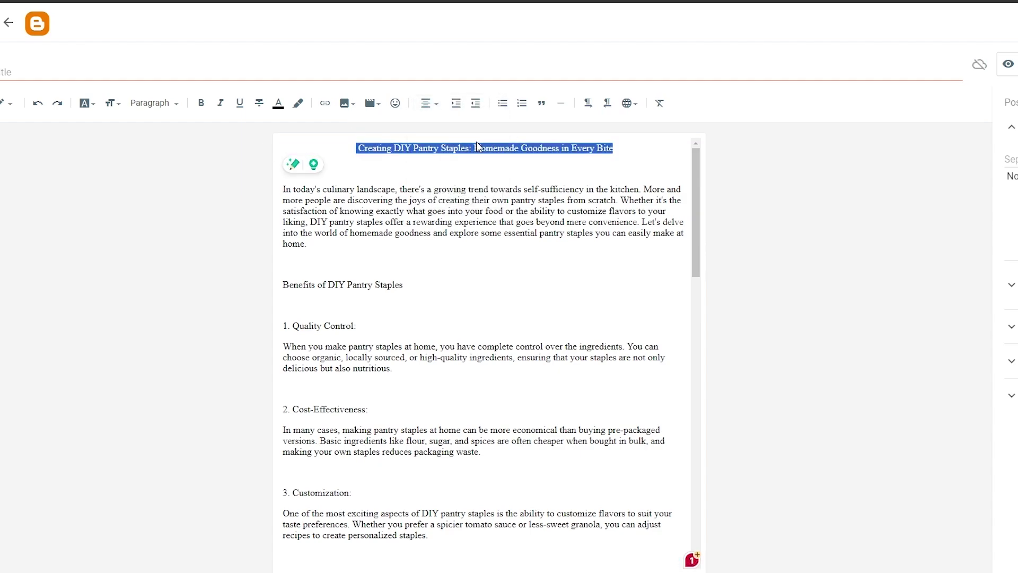
pyautogui.click(157, 104)
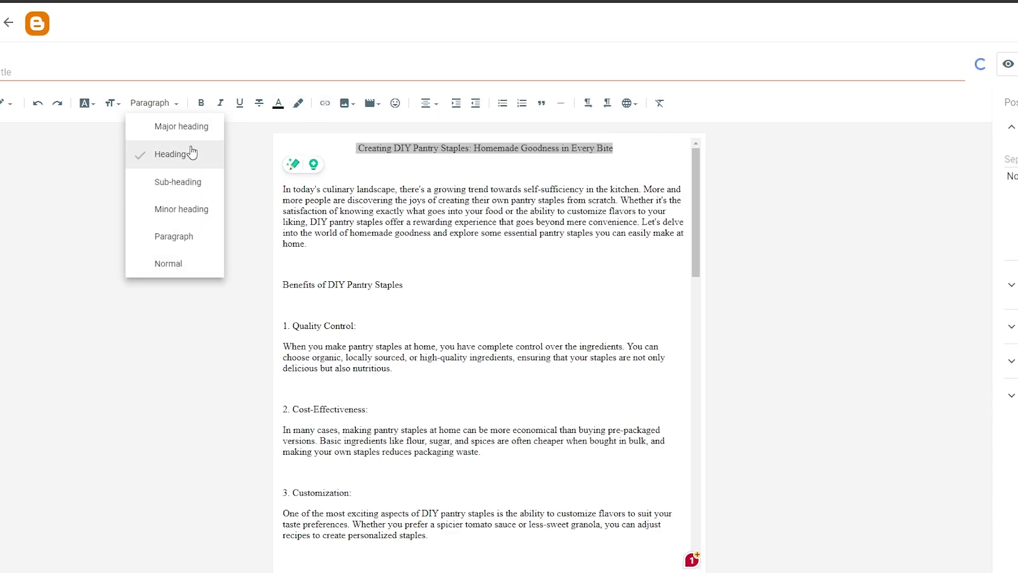
pyautogui.click(211, 155)
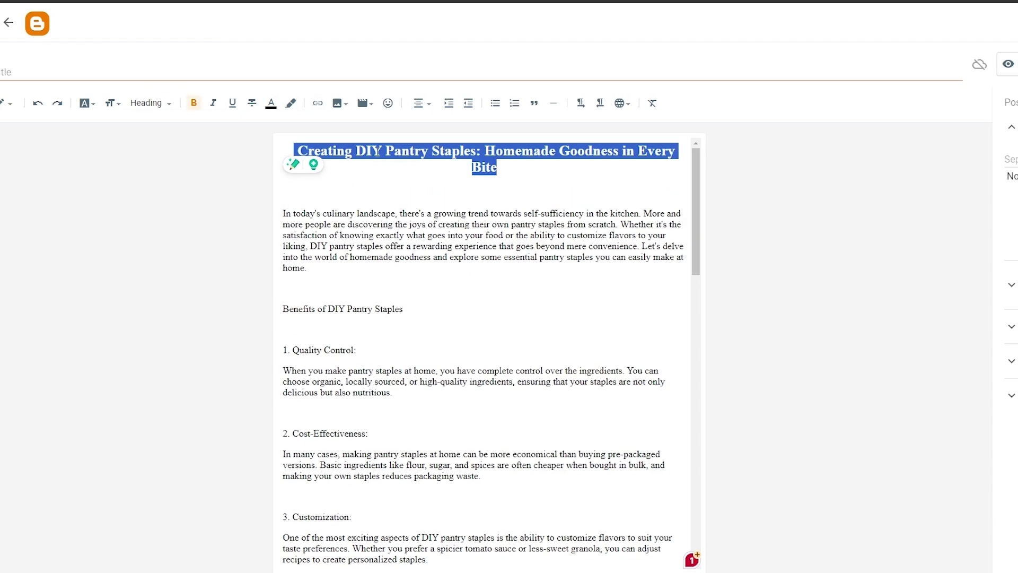
# Format the article's title line with the Major heading style and set its font to Arial
pyautogui.click(153, 105)
pyautogui.click(159, 130)
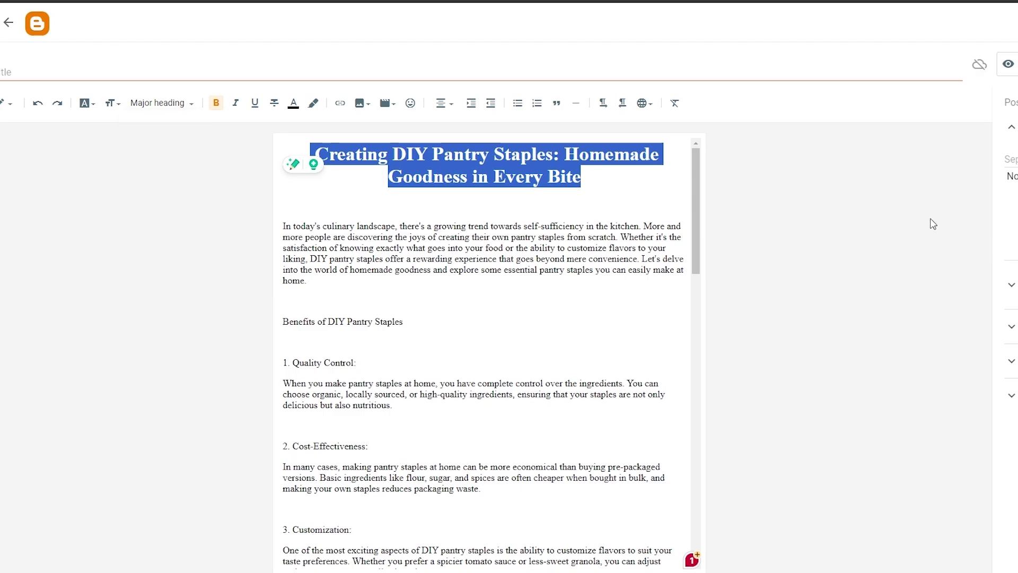
pyautogui.click(159, 104)
pyautogui.click(159, 104)
pyautogui.click(86, 103)
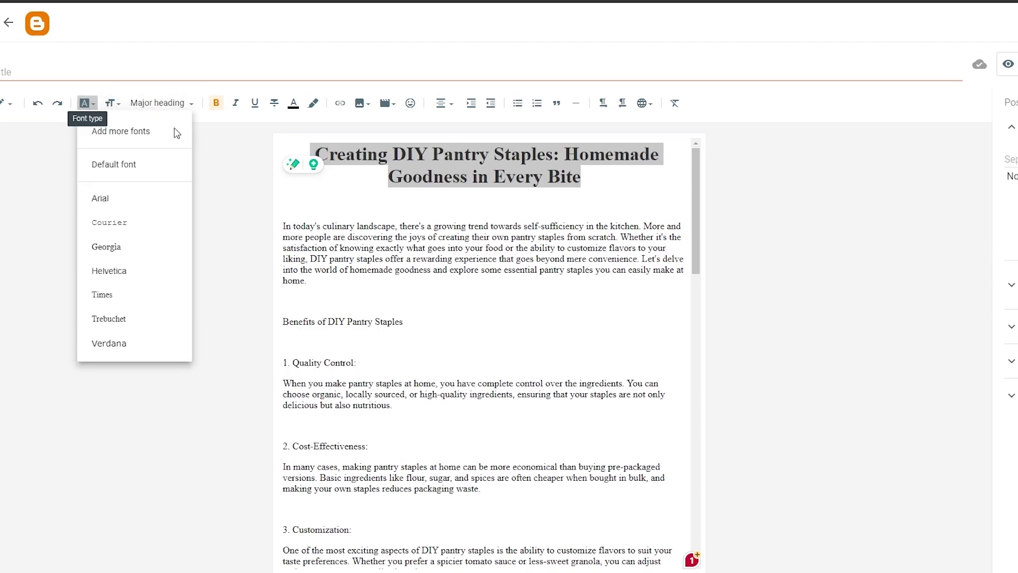
pyautogui.click(142, 209)
pyautogui.click(594, 198)
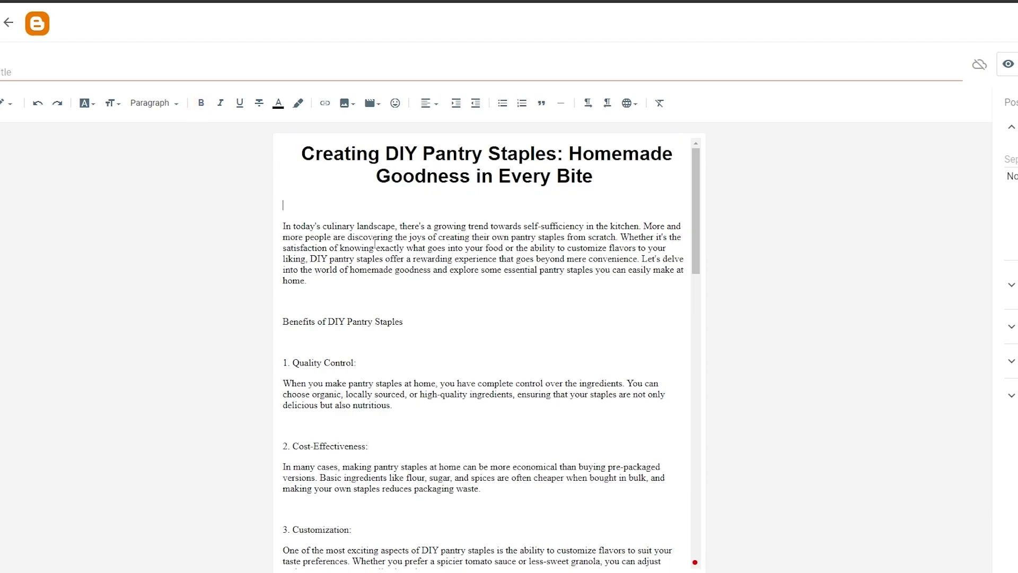
pyautogui.moveTo(283, 227); pyautogui.dragTo(333, 279)
pyautogui.click(153, 103)
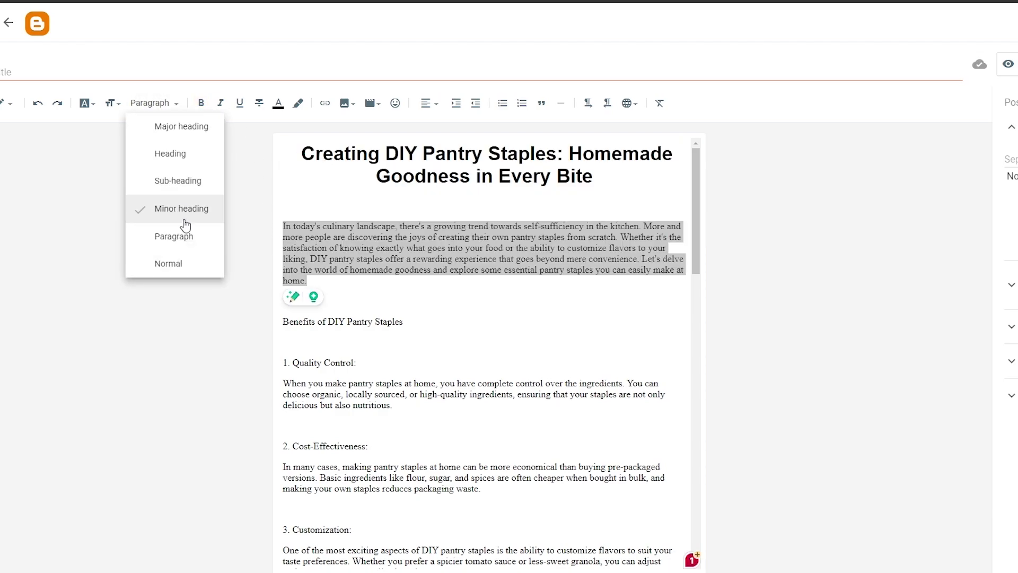
pyautogui.click(180, 321)
# Format the "Benefits of DIY Pantry Staples" line as a Sub-heading in the Arial font
pyautogui.moveTo(439, 320); pyautogui.dragTo(249, 319)
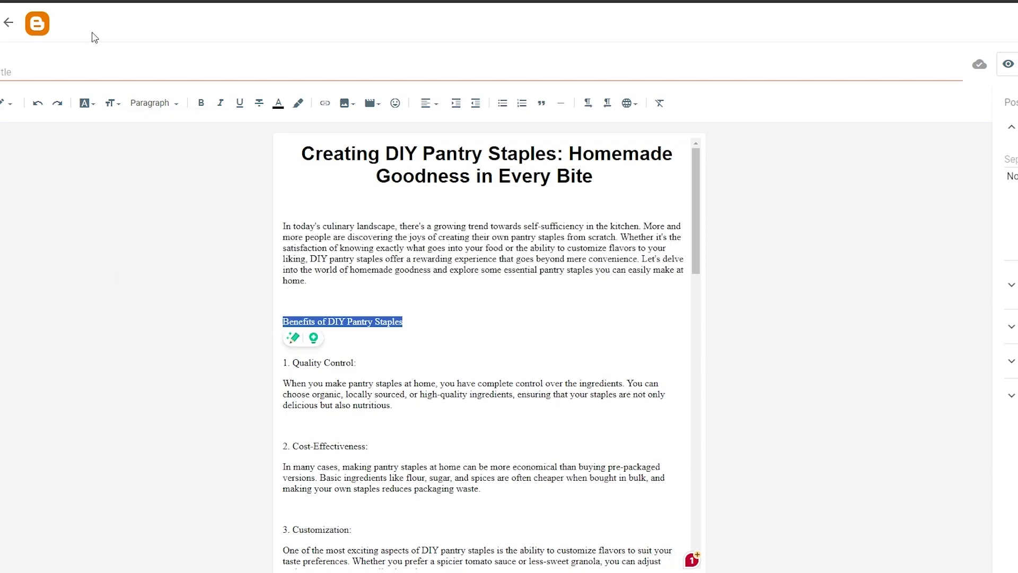
pyautogui.click(177, 106)
pyautogui.click(190, 181)
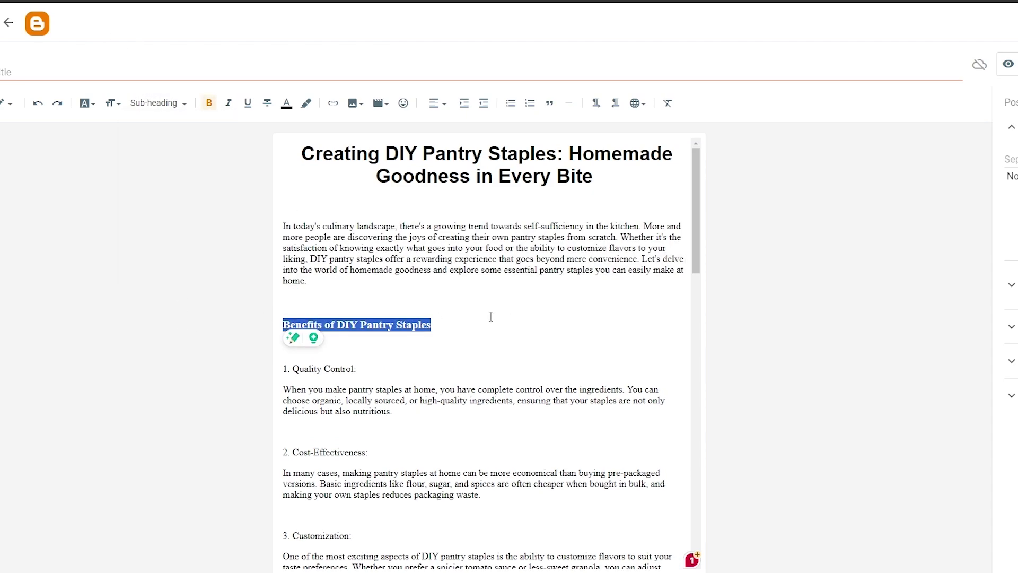
pyautogui.click(87, 103)
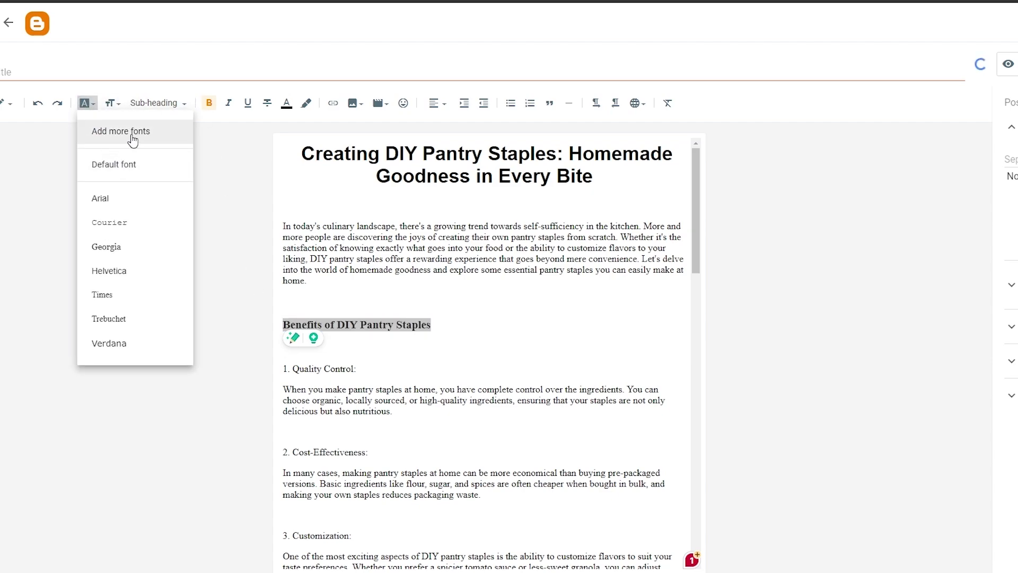
pyautogui.click(100, 198)
pyautogui.click(404, 413)
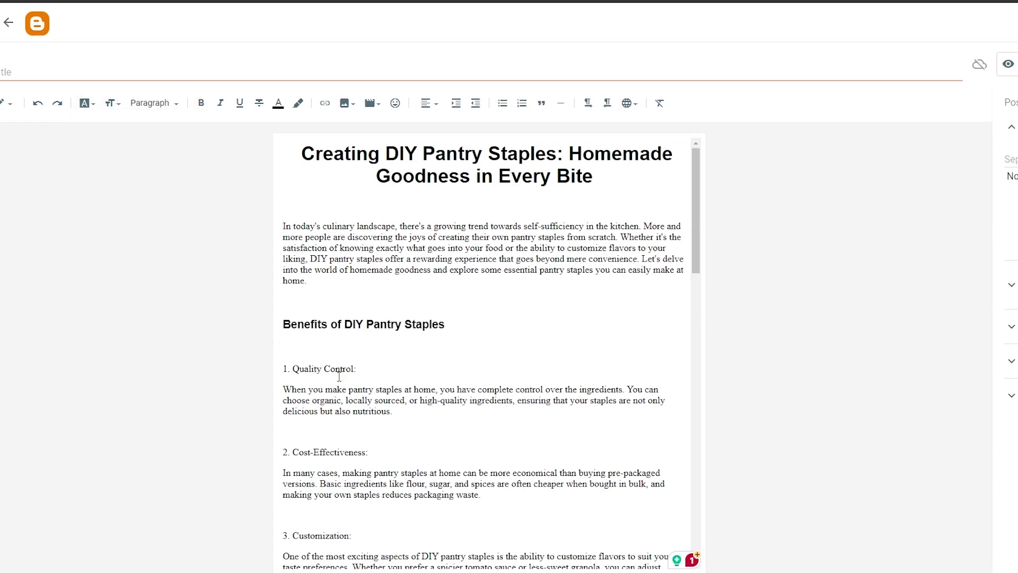
# Format the "1. Quality Control:" line as a Minor heading in the Arial font
pyautogui.moveTo(376, 368); pyautogui.dragTo(254, 370)
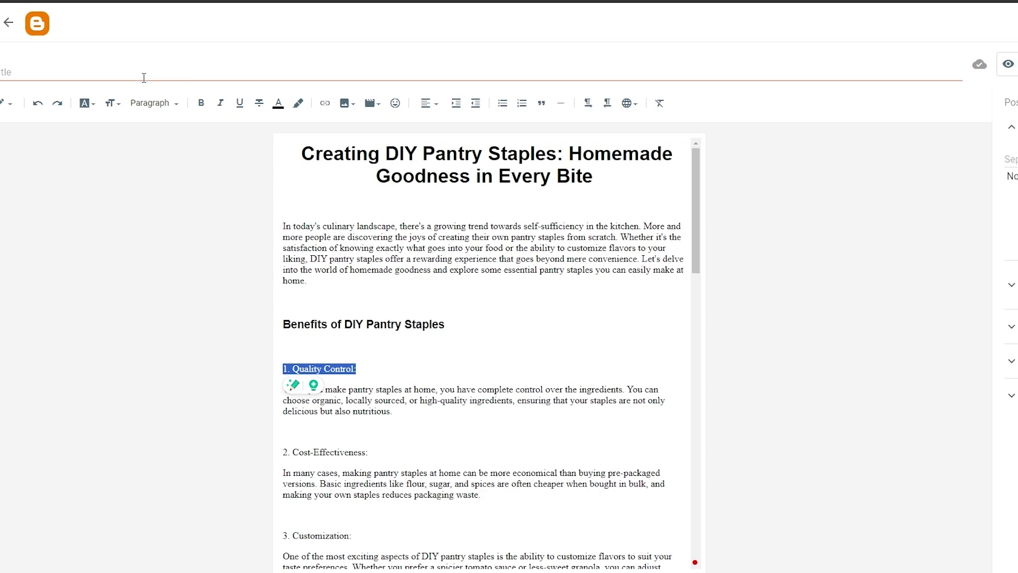
pyautogui.click(153, 103)
pyautogui.click(203, 217)
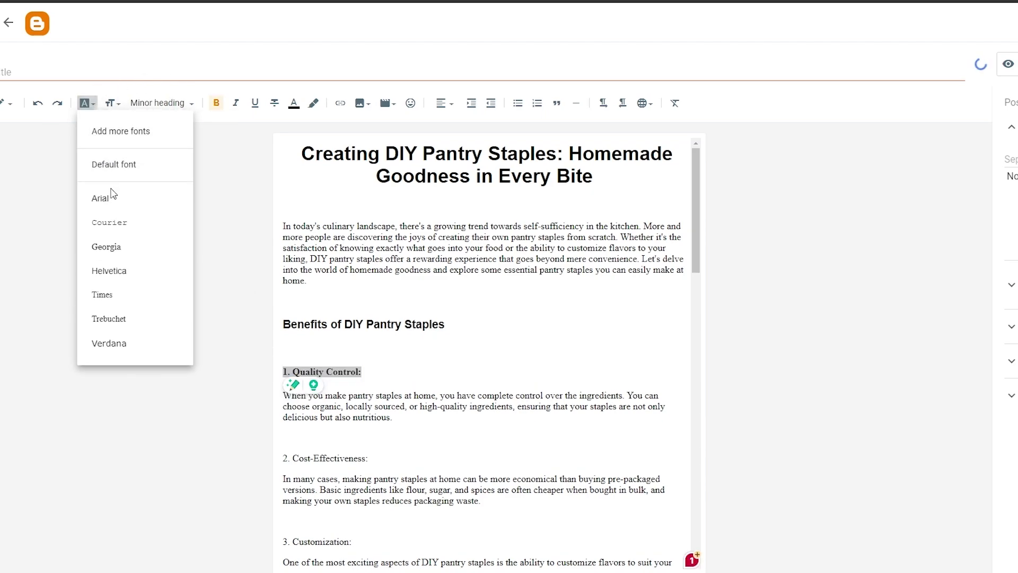
pyautogui.click(109, 198)
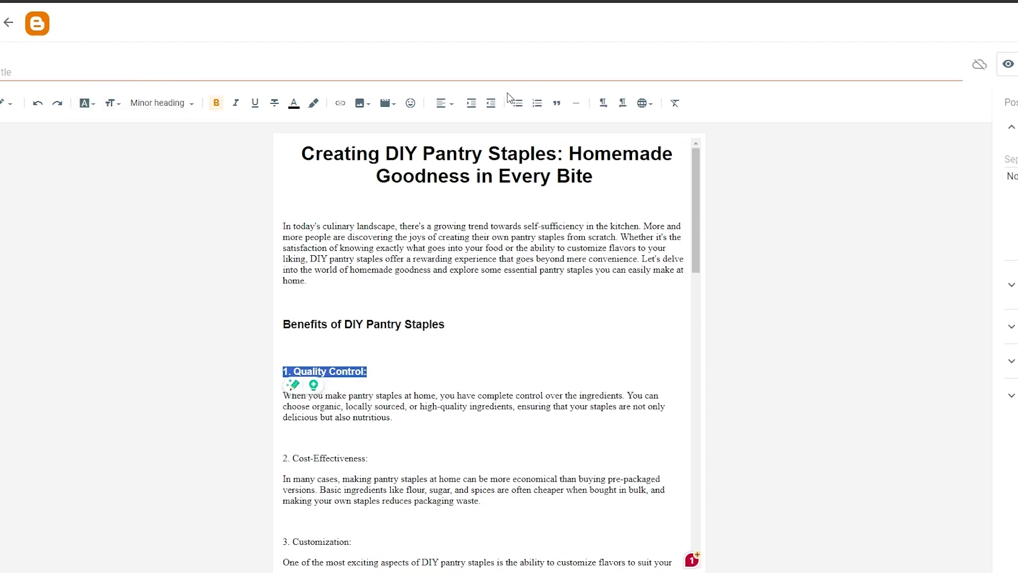
# Turn the Quality Control heading into a numbered list item and delete the duplicate manual number before its text
pyautogui.click(537, 104)
pyautogui.press('Left')
pyautogui.press('Delete')
pyautogui.press('Delete')
pyautogui.press('Delete')
# Look through the rest of the article and examine the available sources for inserting an image
pyautogui.scroll(-3, 447, 162)
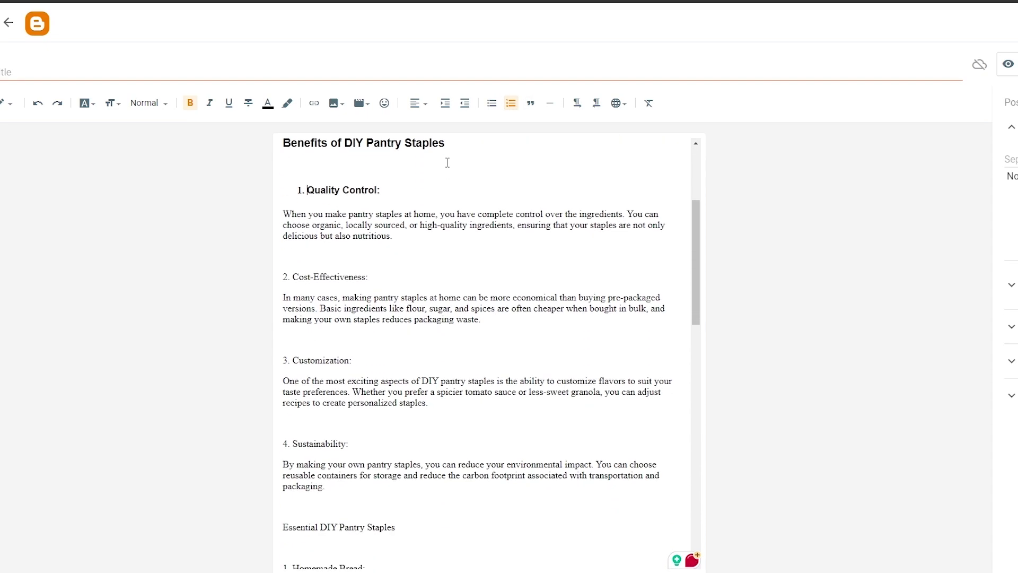
pyautogui.scroll(3, 424, 286)
pyautogui.scroll(-6, 446, 307)
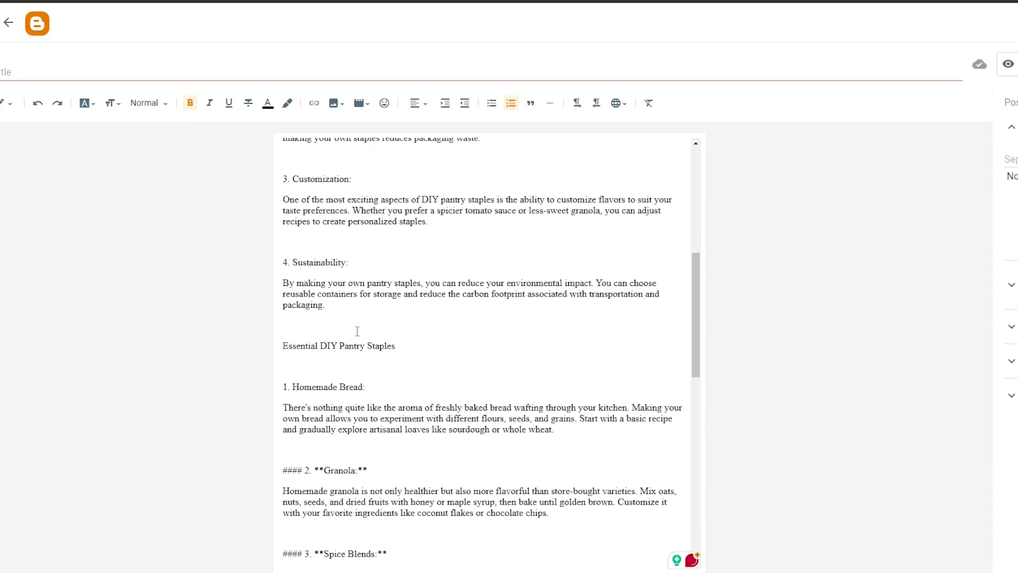
pyautogui.scroll(4, 356, 366)
pyautogui.scroll(3, 358, 381)
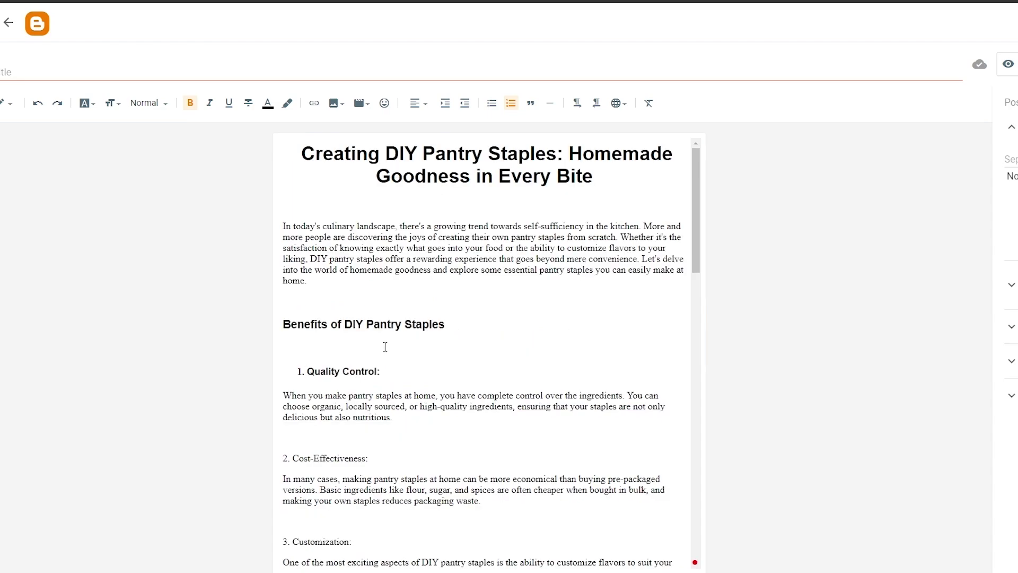
pyautogui.click(345, 104)
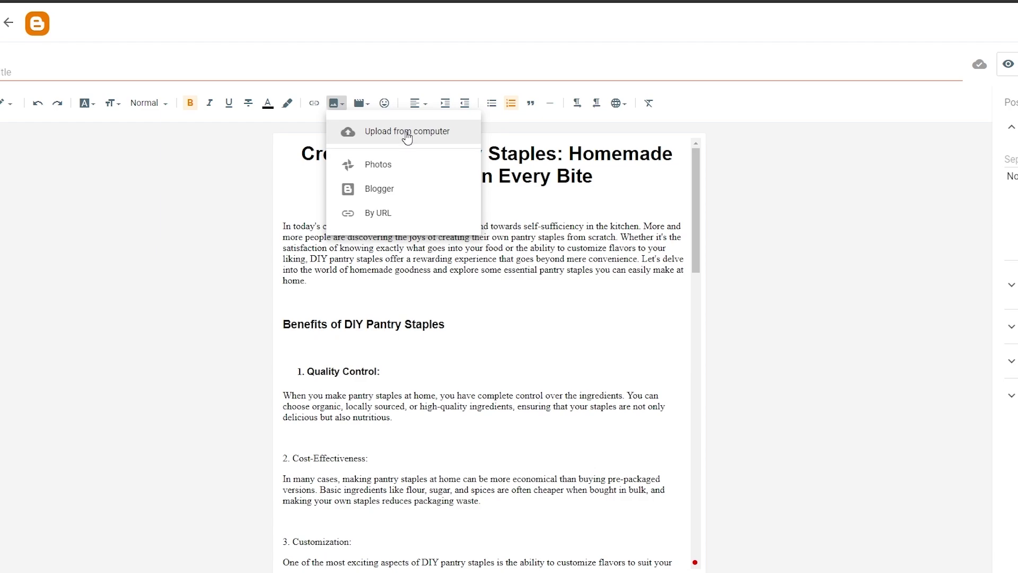
pyautogui.click(237, 173)
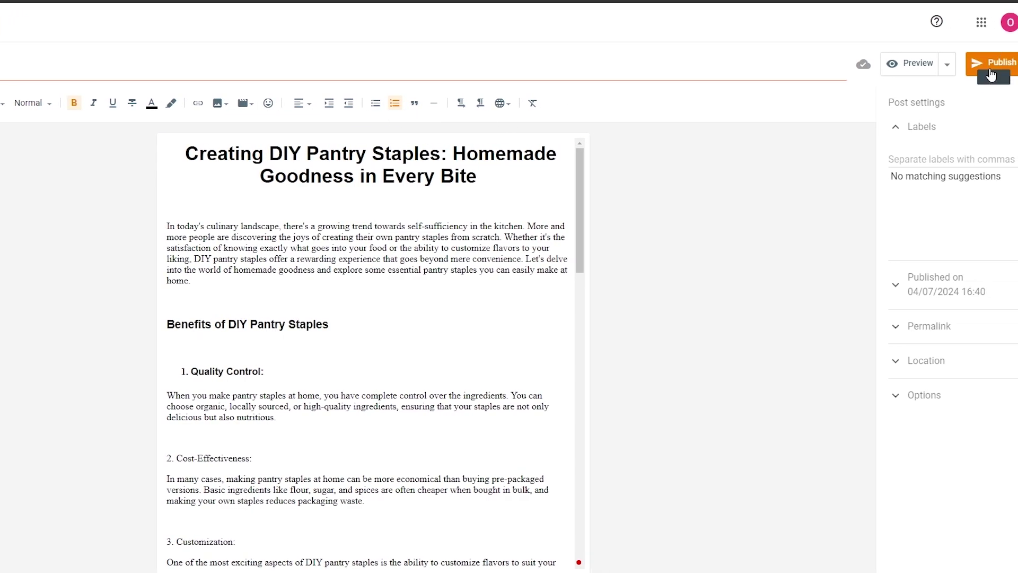
# Publish the pantry staples post and view the published article on the blog
pyautogui.click(991, 69)
pyautogui.click(499, 319)
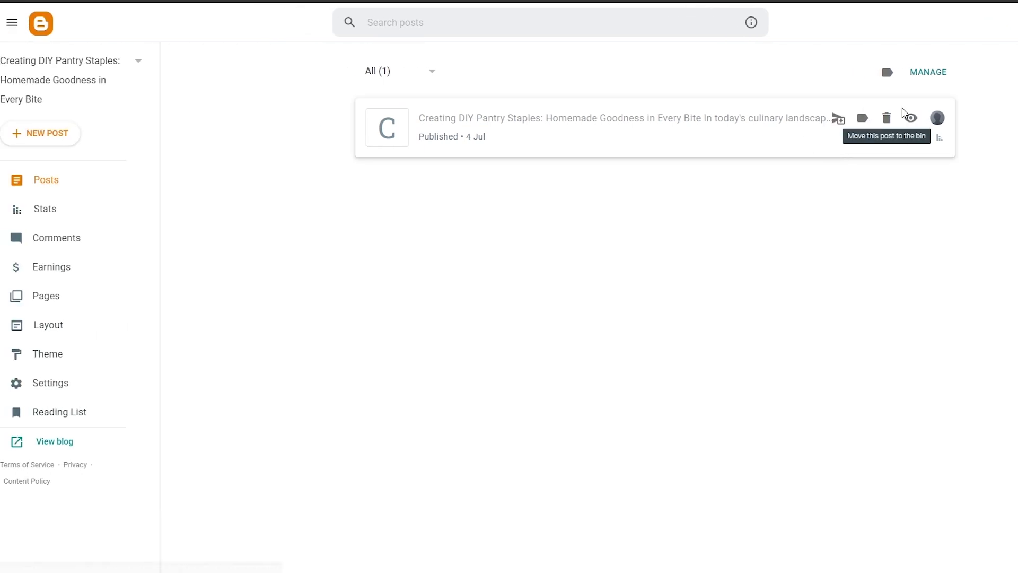
pyautogui.click(916, 122)
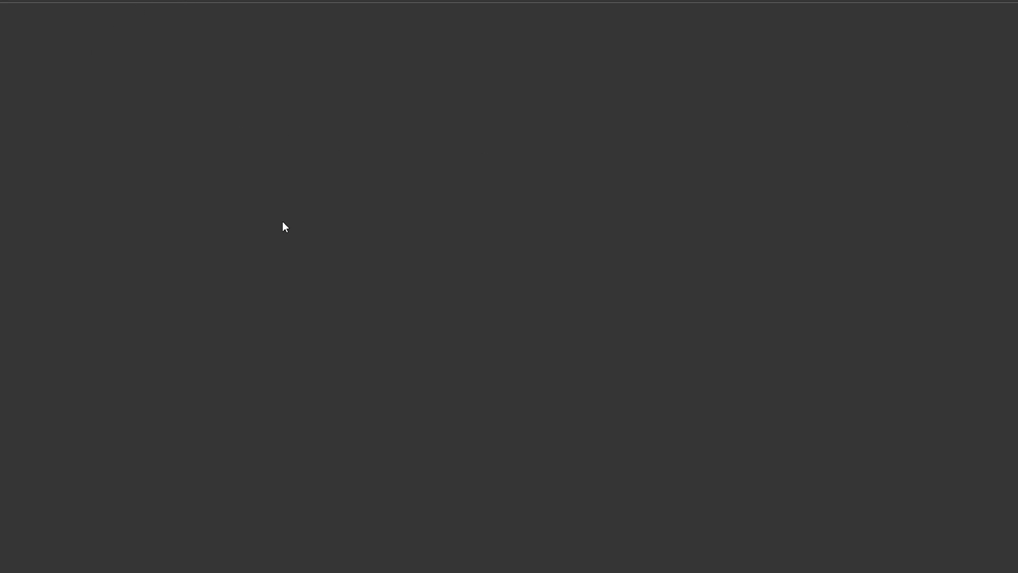
pyautogui.scroll(-5, 488, 248)
pyautogui.scroll(5, 488, 248)
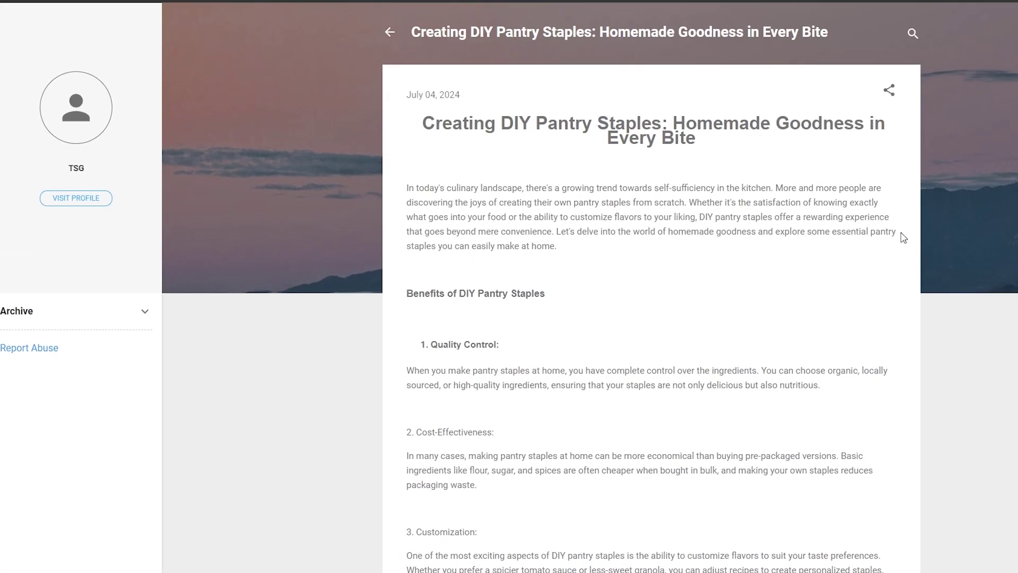
pyautogui.scroll(-10, 903, 237)
pyautogui.scroll(10, 903, 237)
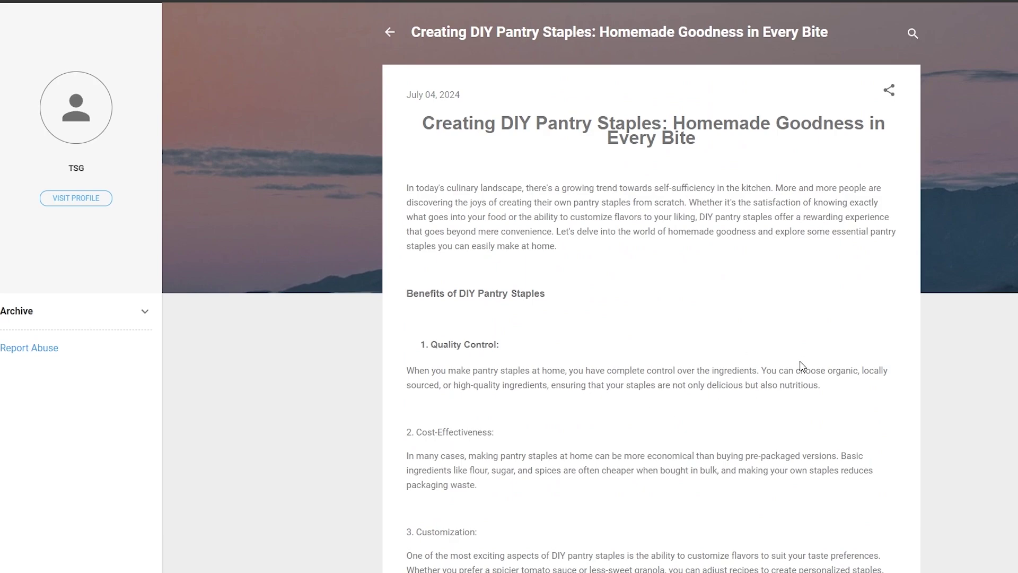